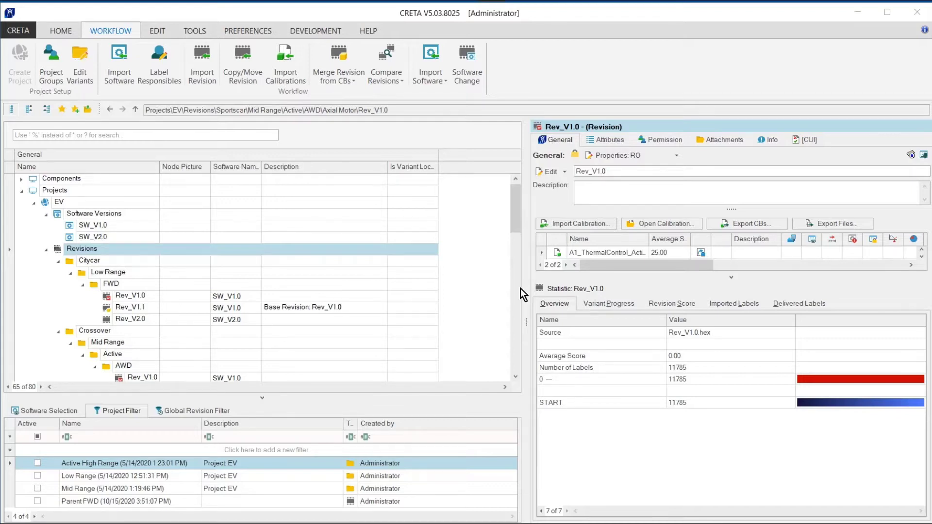
pyautogui.moveTo(516, 199)
pyautogui.mouseDown()
pyautogui.moveTo(508, 263)
pyautogui.moveTo(500, 200)
pyautogui.mouseUp()
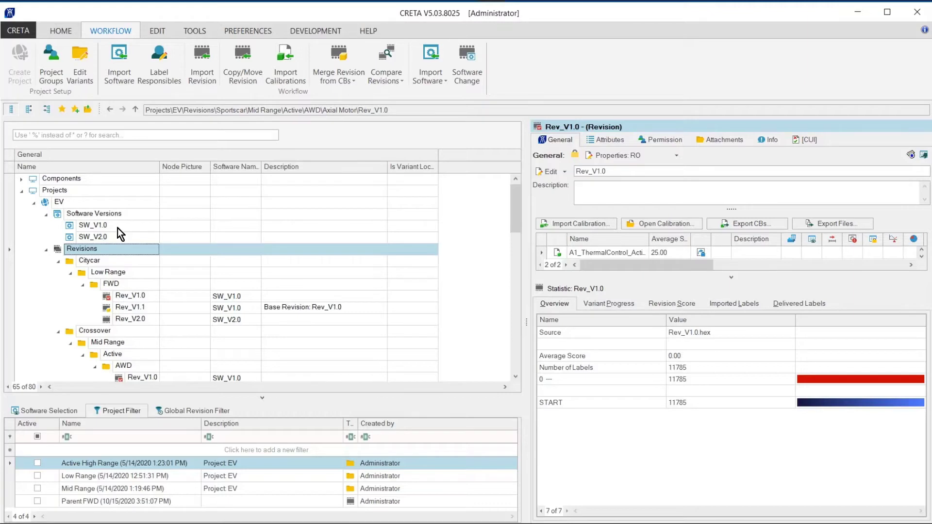
# Step: Change SW_V1.0's colour to yellow in the Software Selection list
pyautogui.click(49, 411)
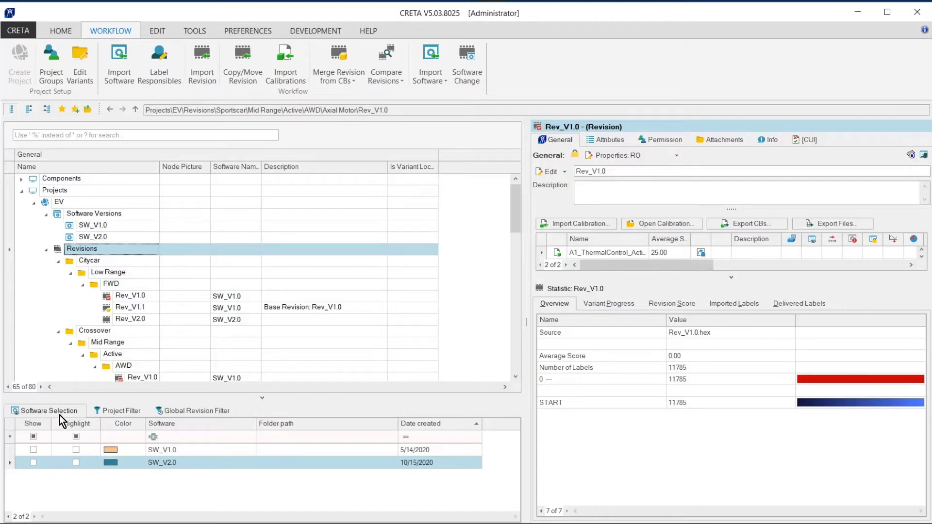
pyautogui.click(137, 450)
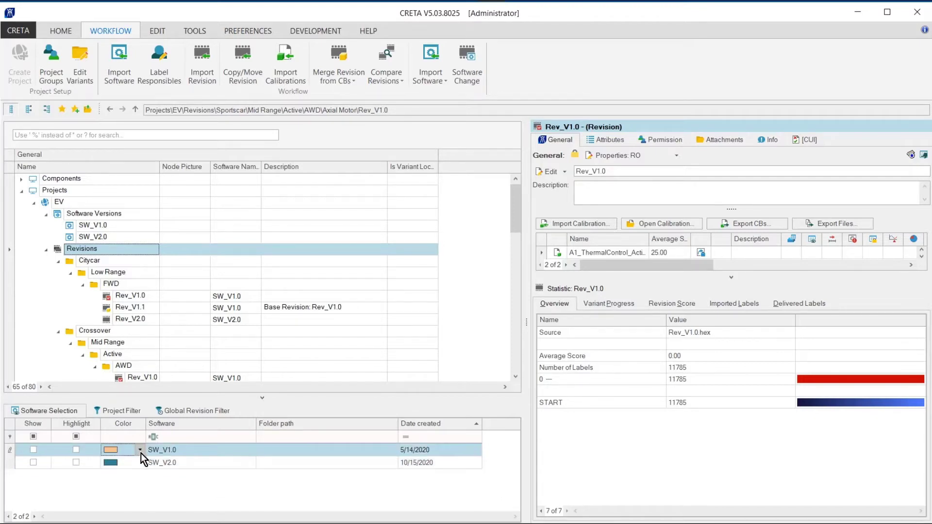
pyautogui.click(140, 451)
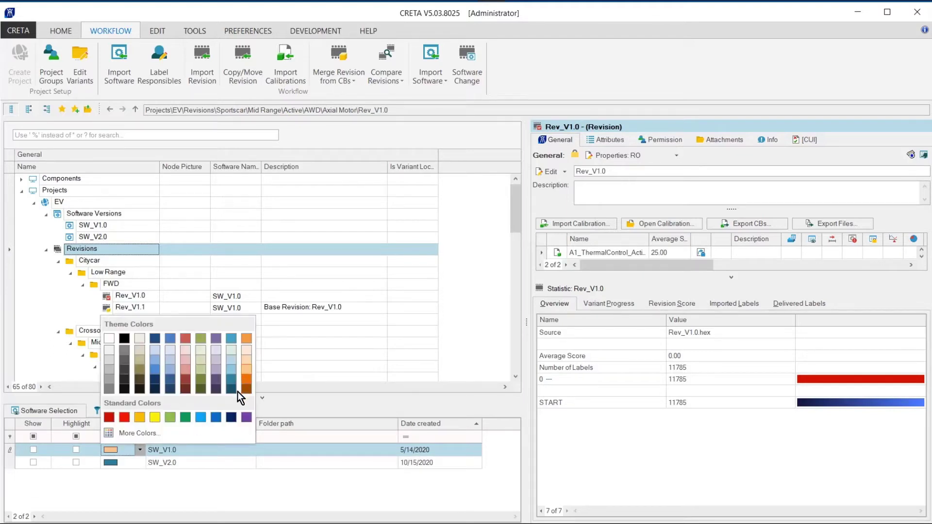
pyautogui.click(154, 417)
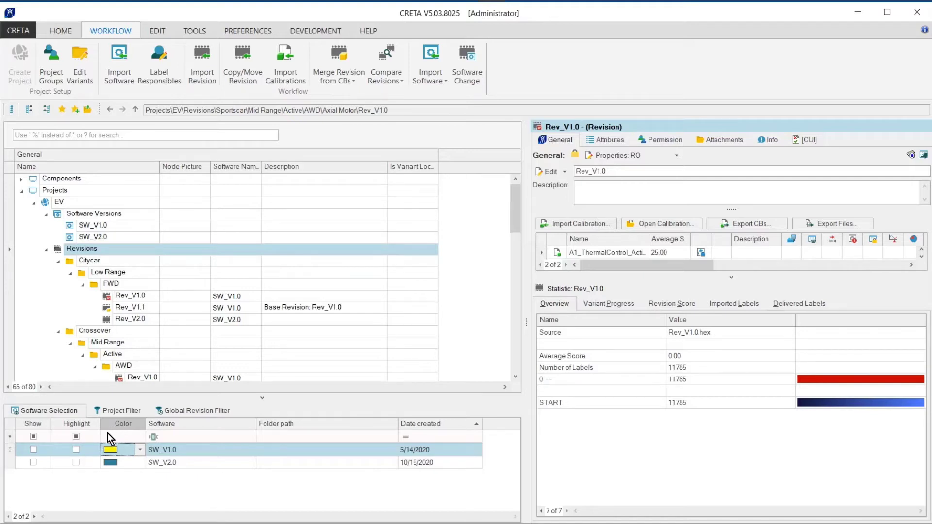
pyautogui.click(33, 450)
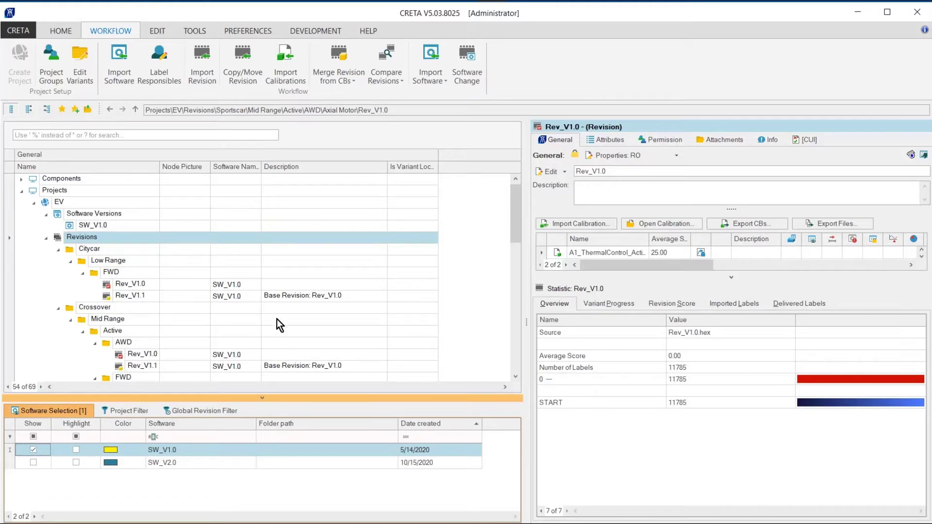
pyautogui.moveTo(517, 205)
pyautogui.mouseDown()
pyautogui.moveTo(508, 326)
pyautogui.moveTo(512, 202)
pyautogui.mouseUp()
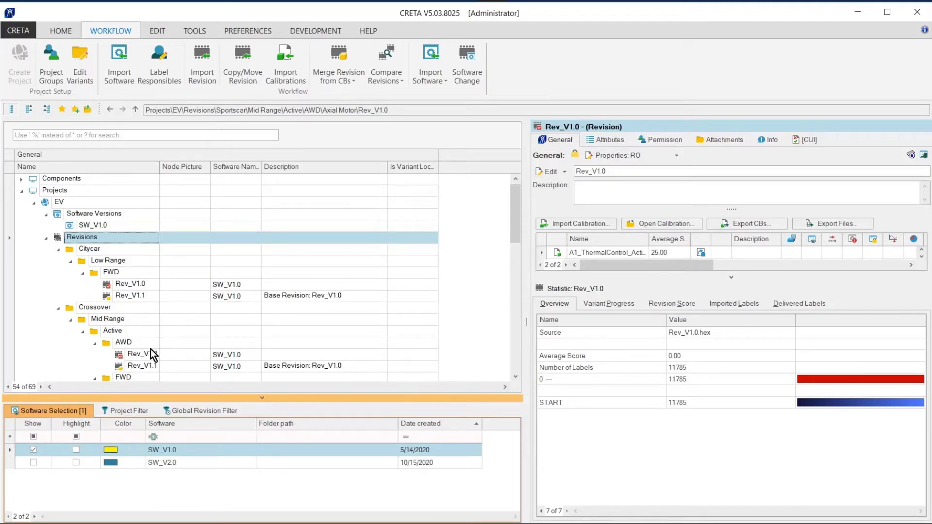
pyautogui.click(76, 451)
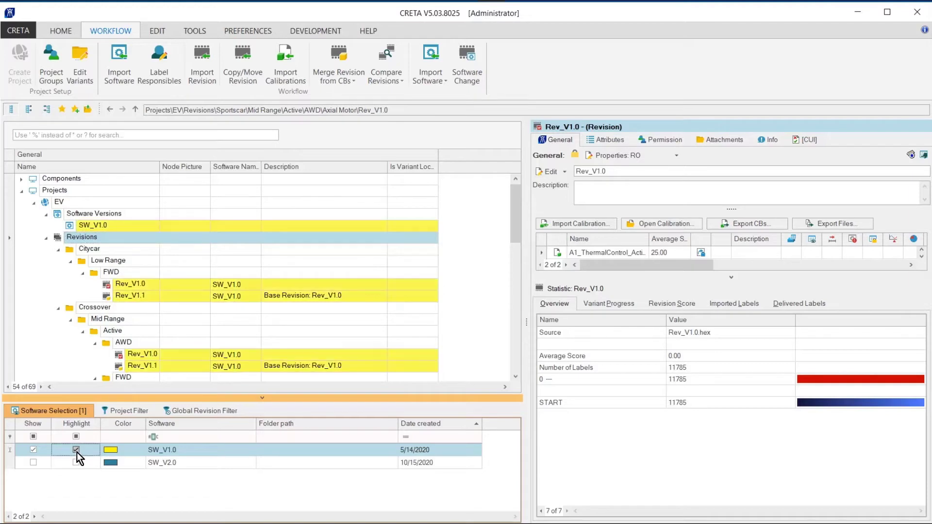
pyautogui.click(33, 449)
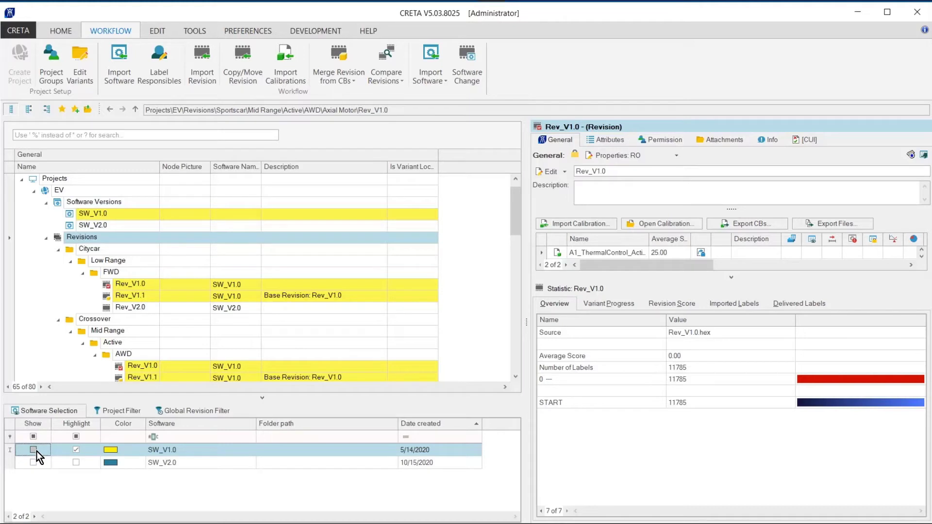
pyautogui.scroll(-3, 158, 312)
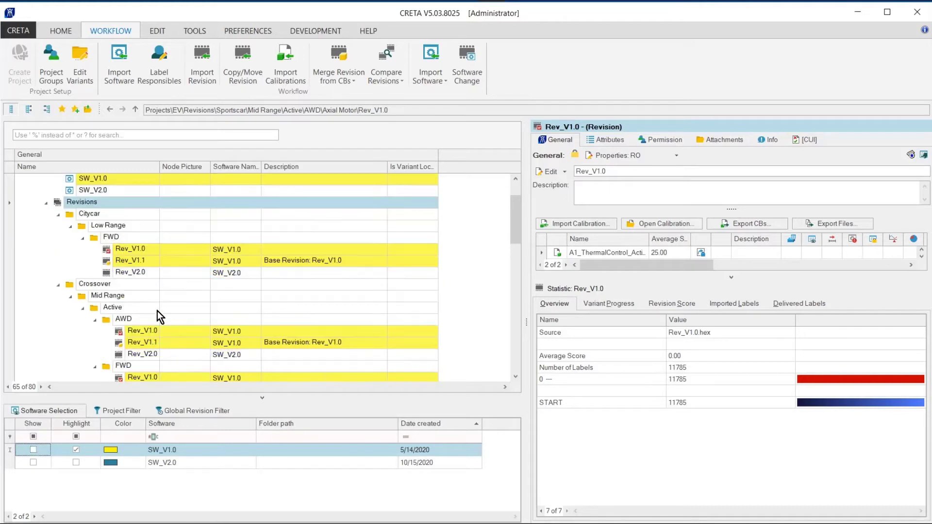
pyautogui.scroll(-3, 158, 311)
pyautogui.scroll(-3, 157, 311)
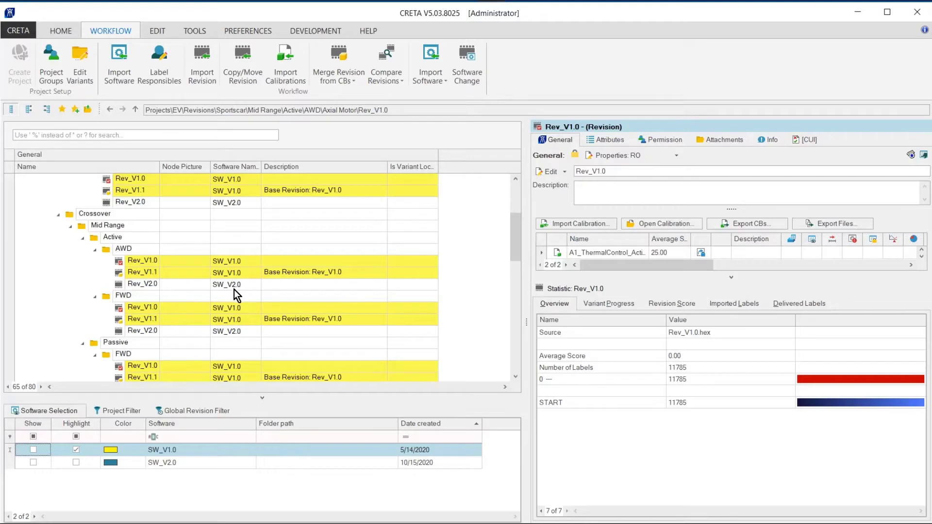
pyautogui.scroll(2, 234, 289)
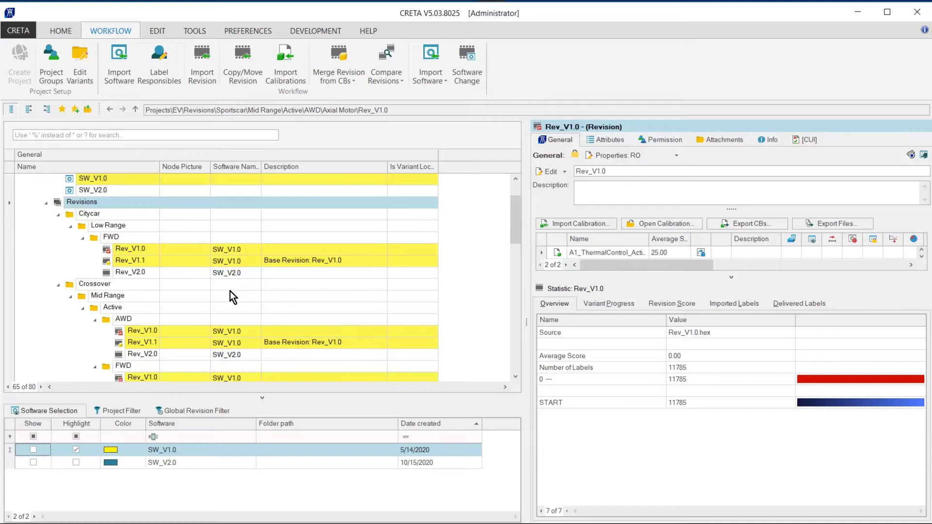
pyautogui.click(75, 449)
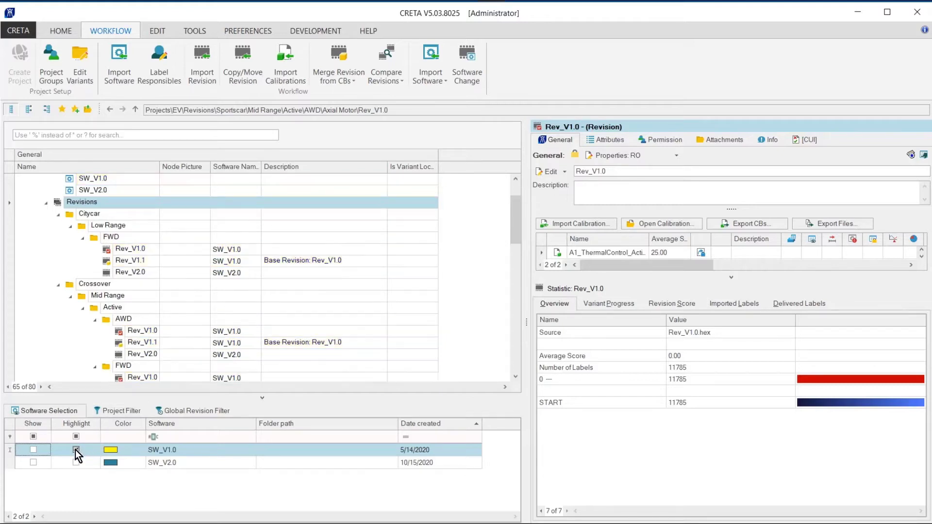
# Step: Show and highlight SW_V2.0 revisions, then go to the SW_V2.0 node
pyautogui.click(35, 464)
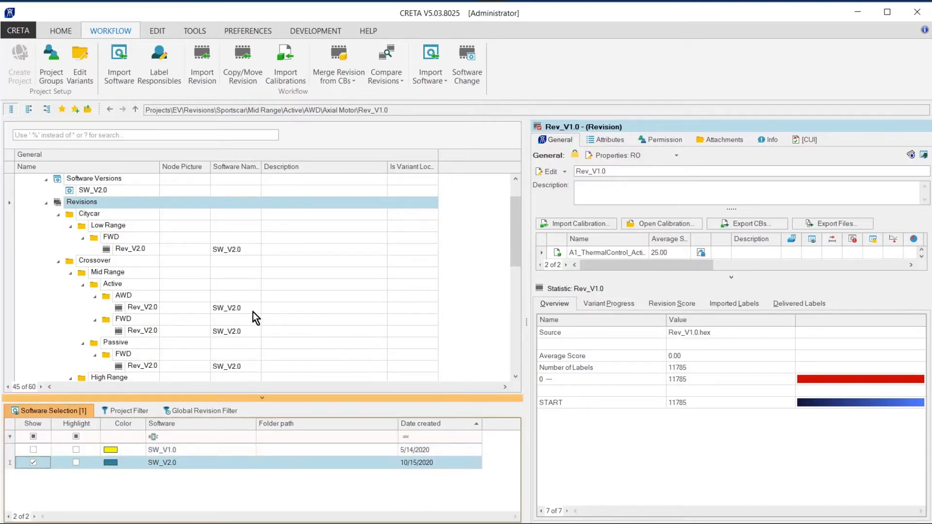
pyautogui.scroll(-3, 253, 310)
pyautogui.scroll(-3, 252, 310)
pyautogui.scroll(-3, 251, 310)
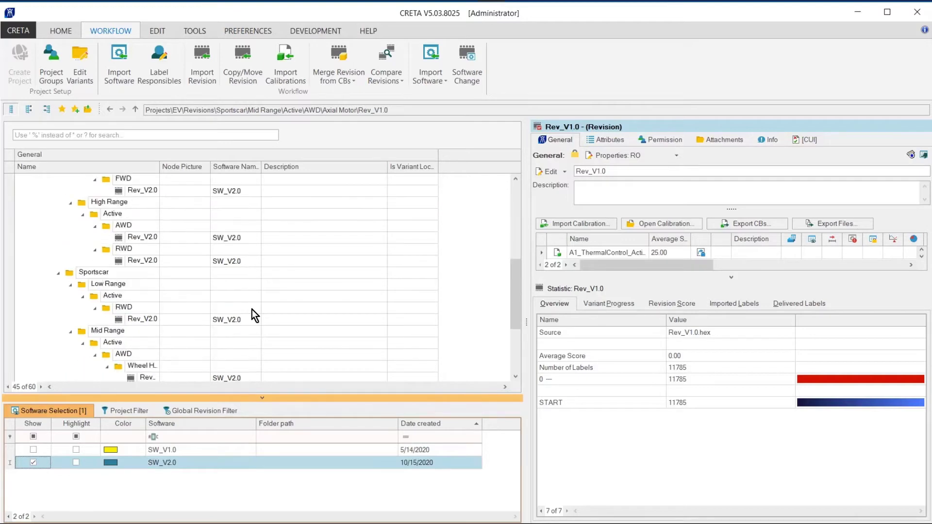
pyautogui.scroll(-2, 252, 310)
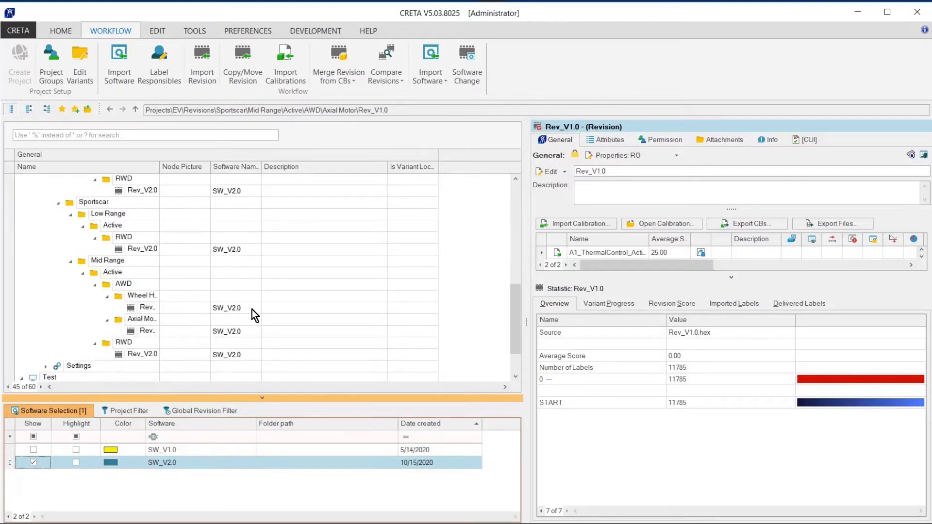
pyautogui.click(77, 464)
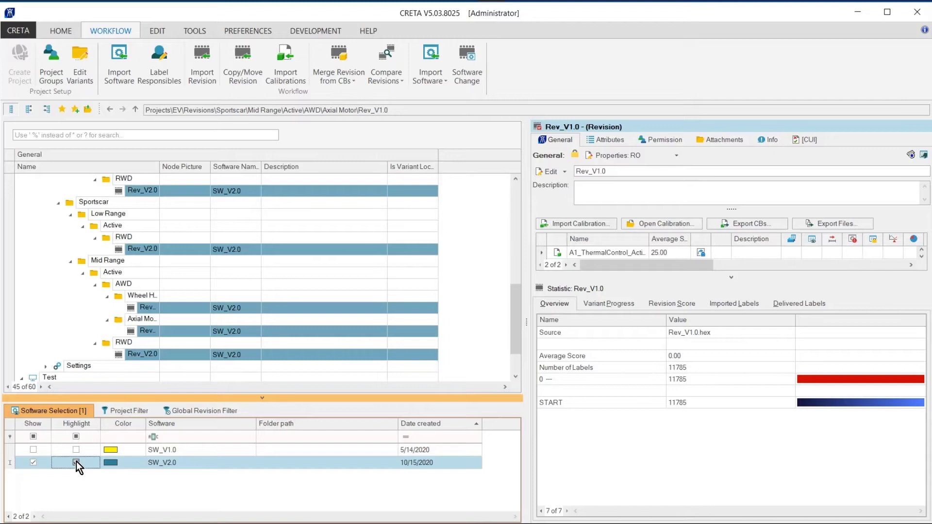
pyautogui.rightClick(160, 465)
pyautogui.click(213, 408)
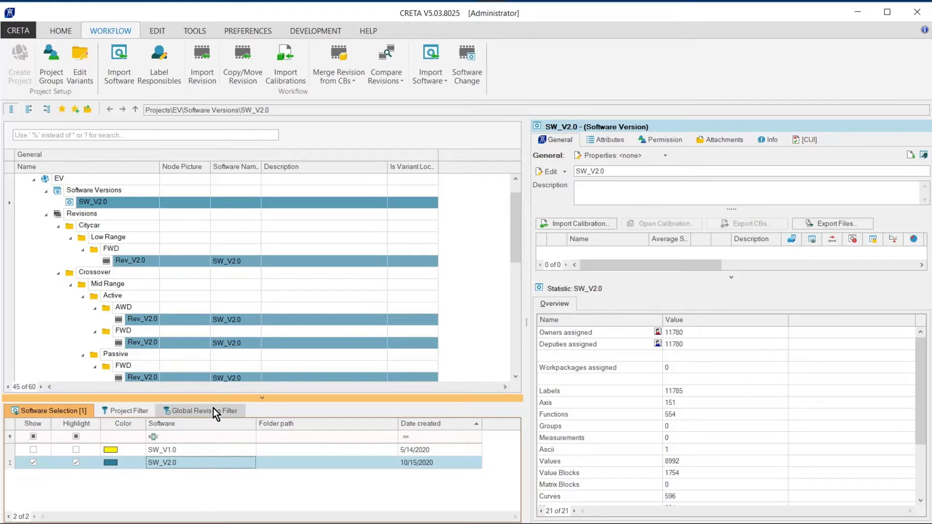
# Step: Turn off the SW_V2.0 Show filter and its highlighting
pyautogui.rightClick(174, 460)
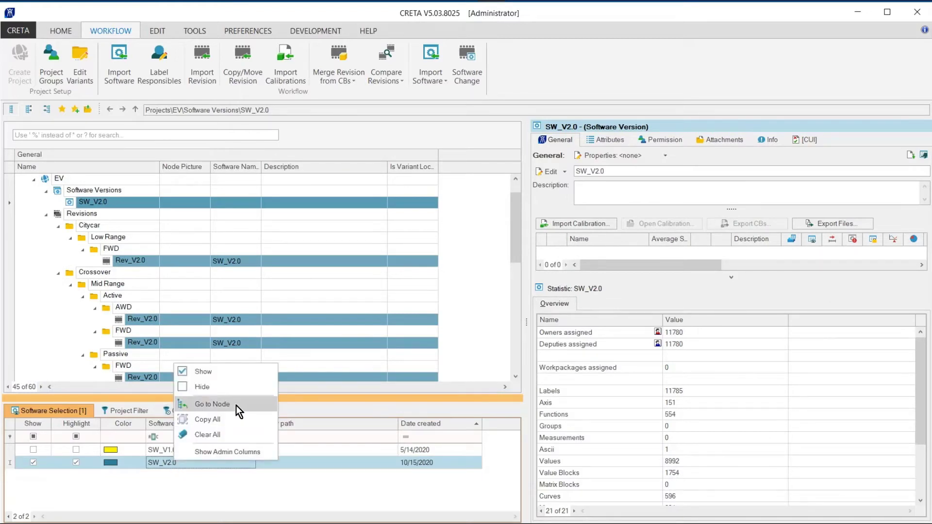
pyautogui.click(33, 462)
pyautogui.click(77, 462)
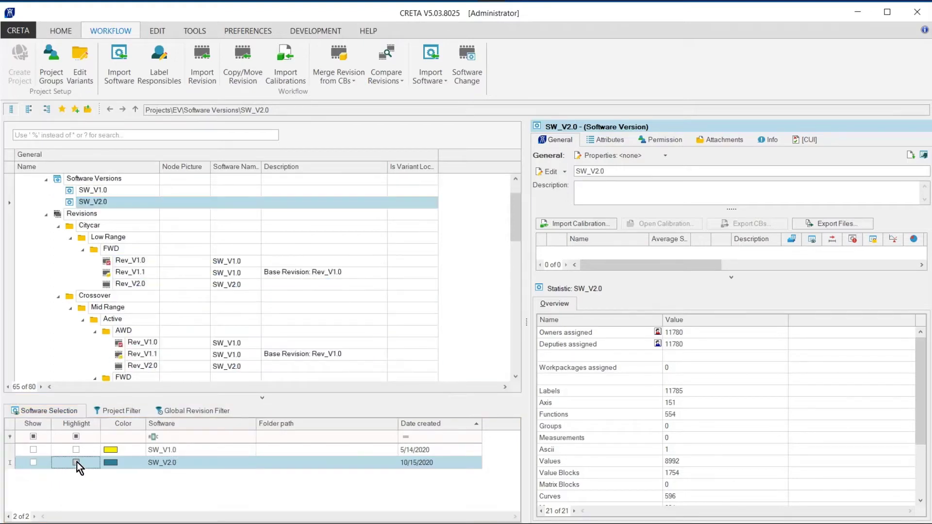
pyautogui.scroll(1, 194, 318)
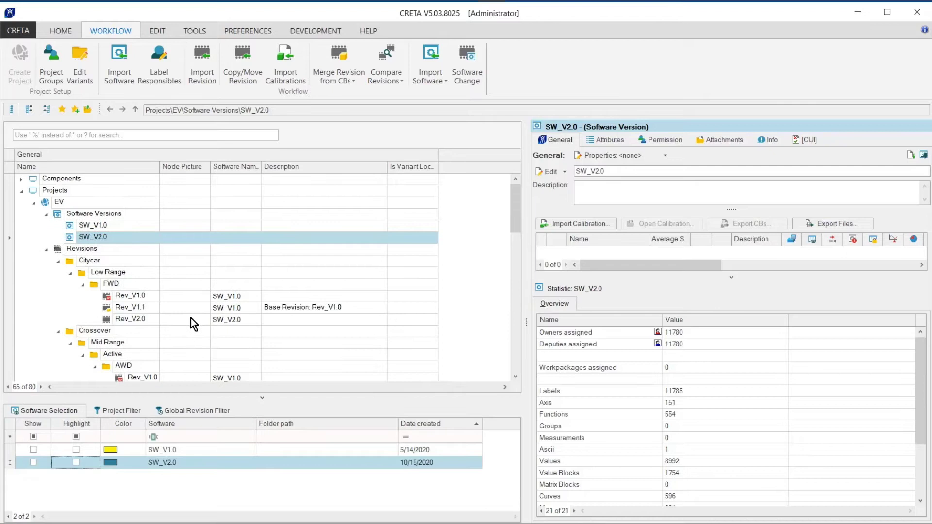
# Step: Start adding a new filter from the Project Filter list
pyautogui.click(121, 411)
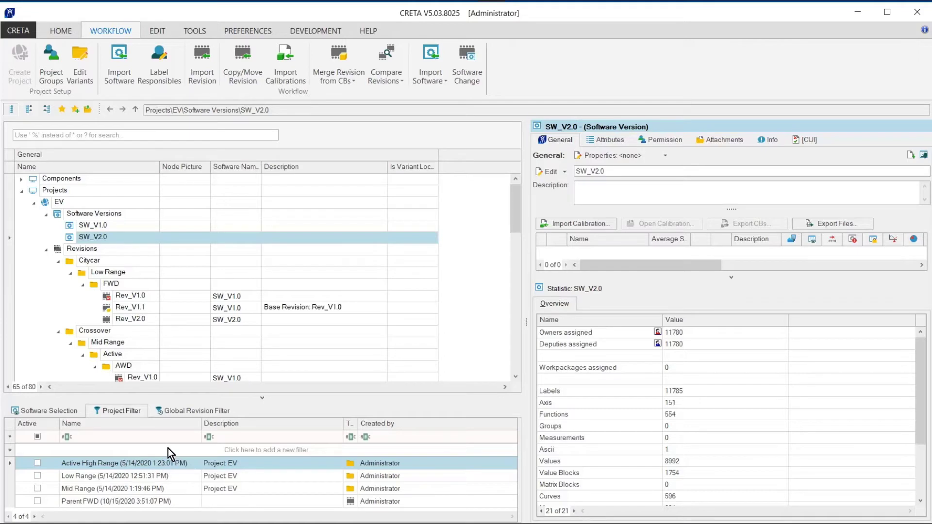
pyautogui.click(292, 453)
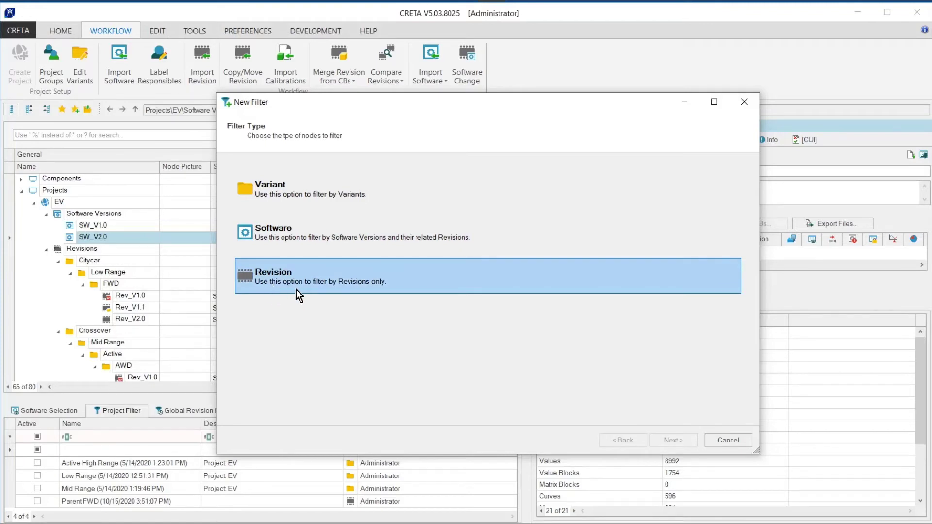
# Step: Make the new filter a dynamic, attribute-based Revision filter and advance to its expression page
pyautogui.doubleClick(261, 284)
pyautogui.click(287, 195)
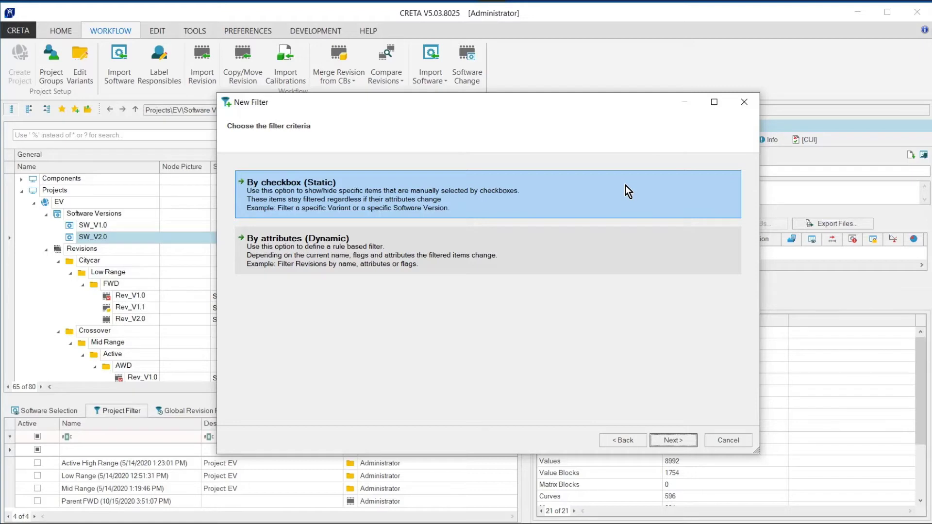
pyautogui.click(415, 253)
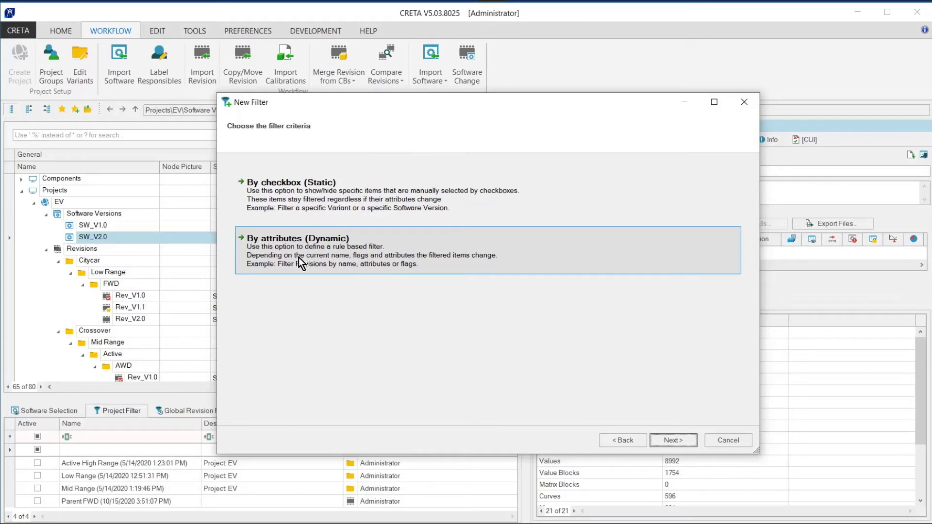
pyautogui.doubleClick(344, 245)
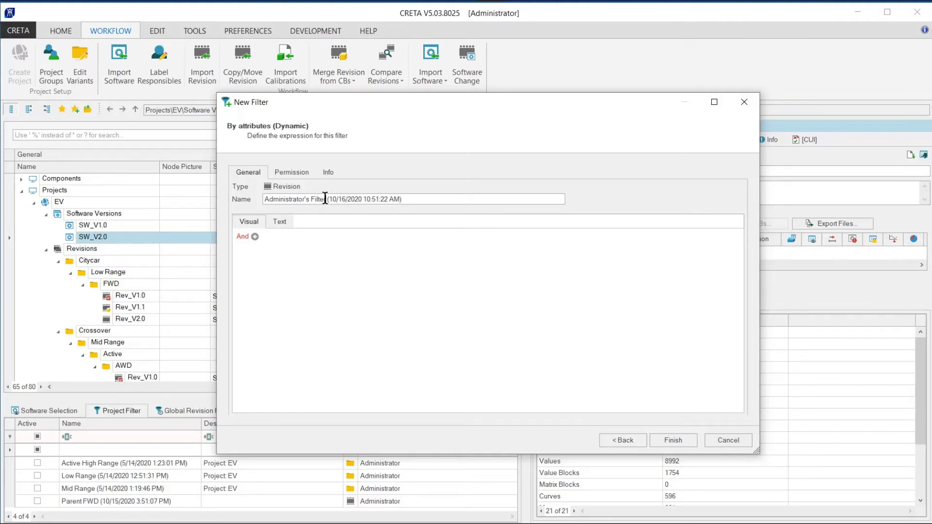
# Step: Select the default filter name and add a condition under the And root, initially testing NodeIcon
pyautogui.moveTo(326, 199); pyautogui.dragTo(264, 200)
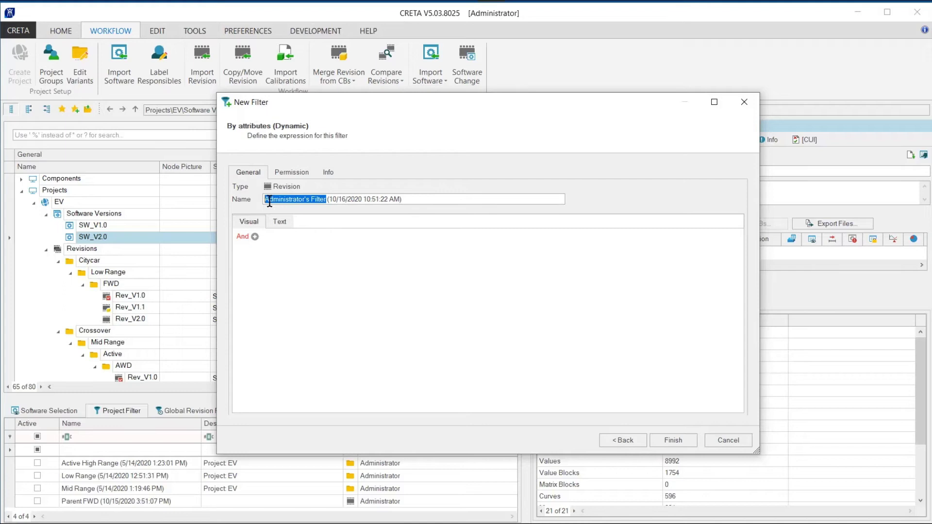
pyautogui.write('FWD')
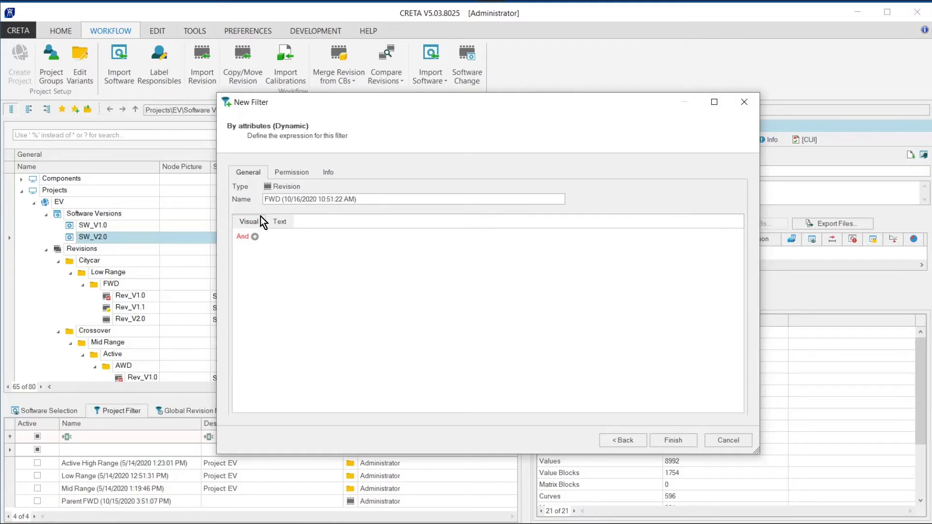
pyautogui.click(245, 238)
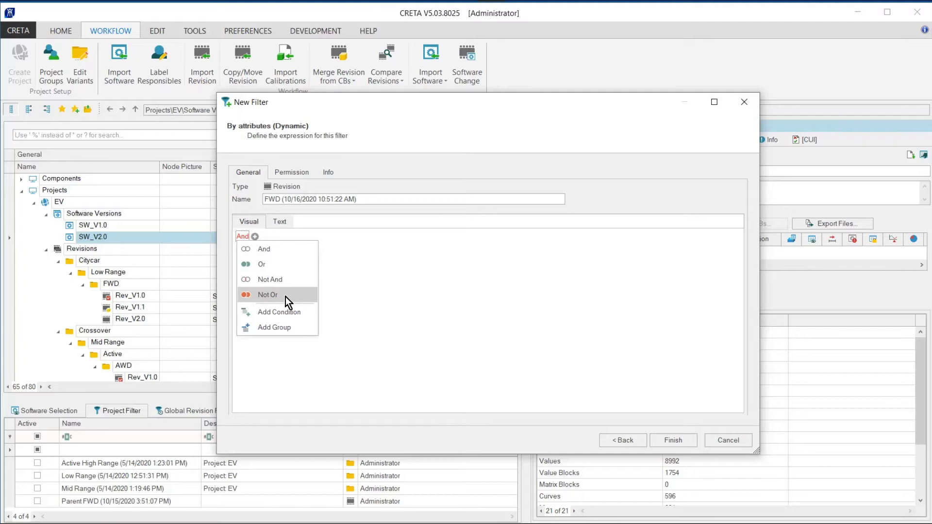
pyautogui.click(268, 252)
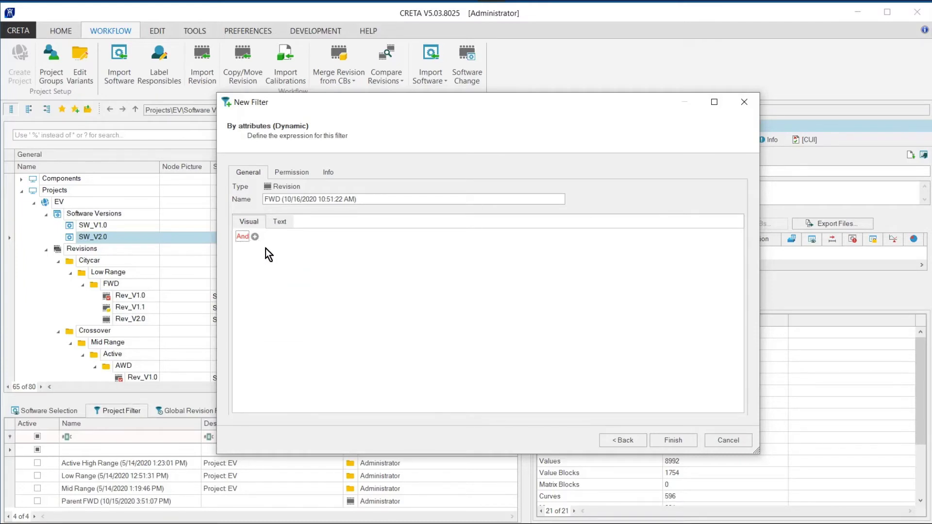
pyautogui.click(254, 237)
pyautogui.click(261, 249)
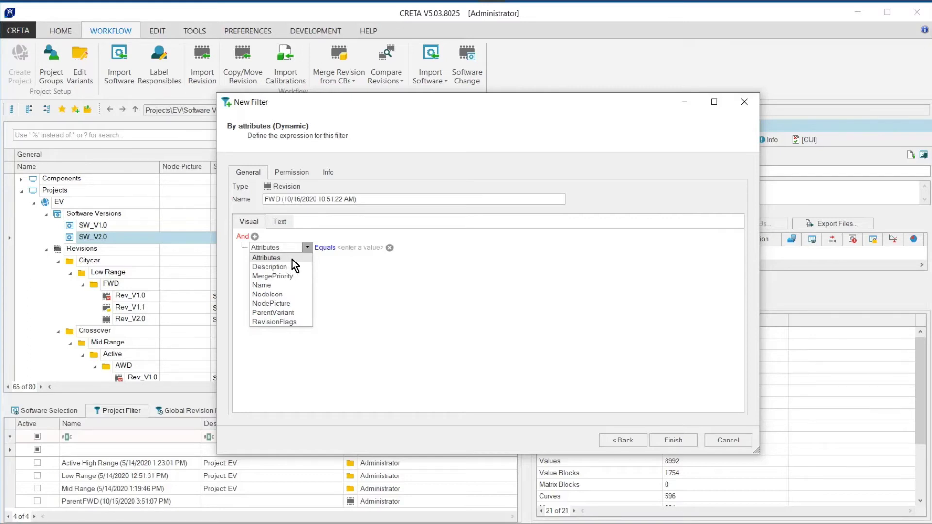
pyautogui.click(285, 296)
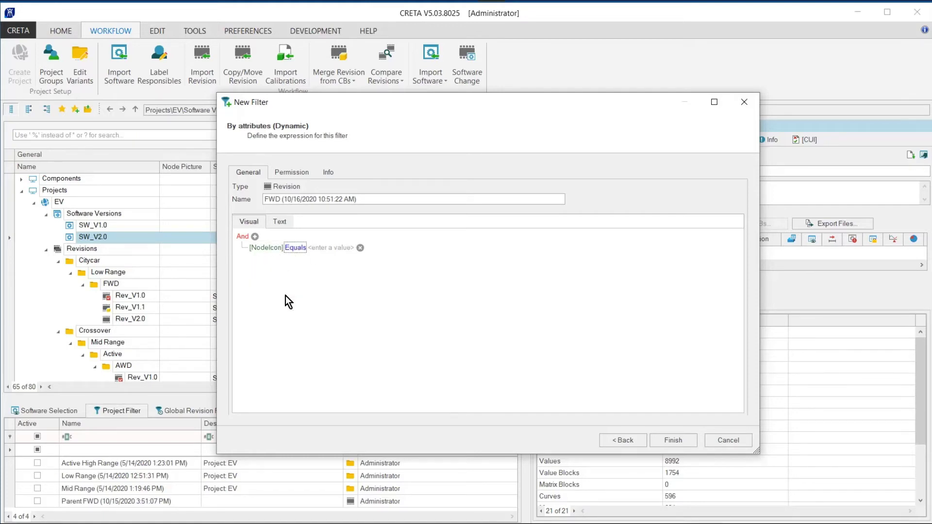
# Step: Switch the condition to ParentVariant with its nested Name equal to FWD
pyautogui.click(332, 248)
pyautogui.click(365, 248)
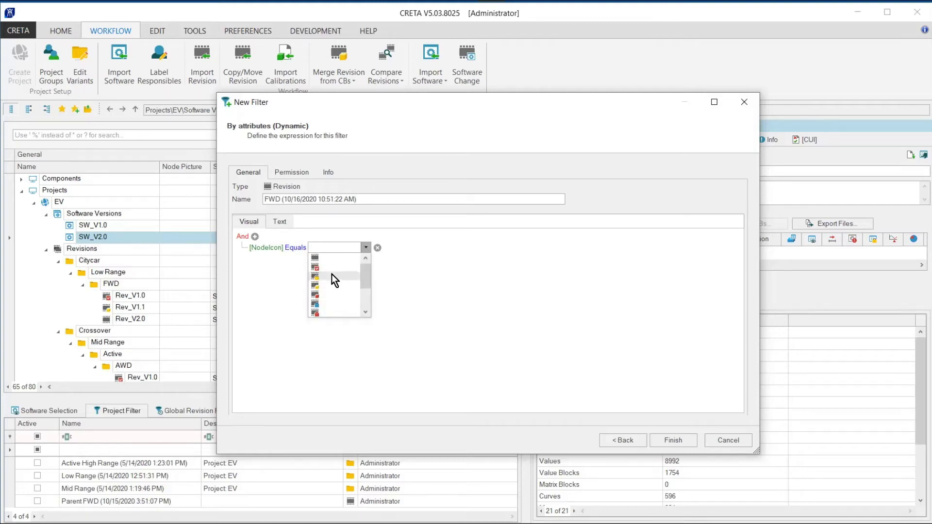
pyautogui.click(276, 291)
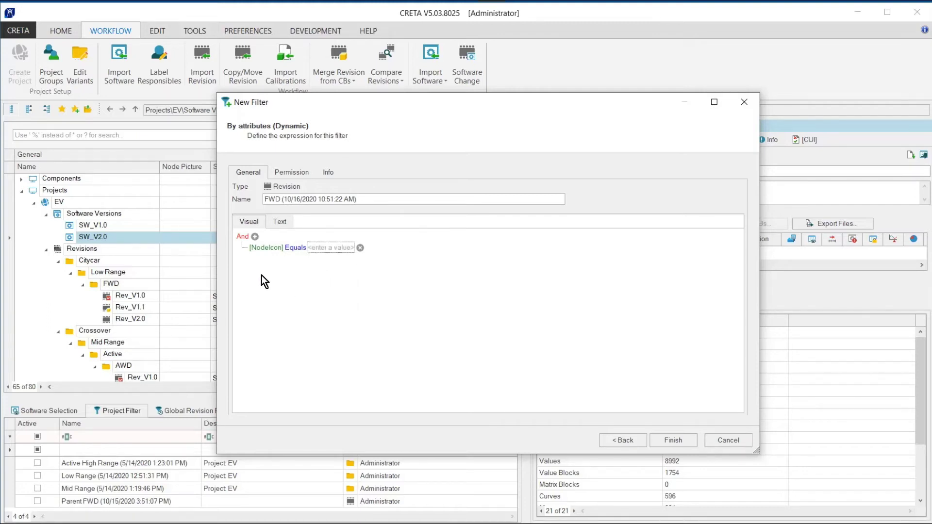
pyautogui.click(272, 249)
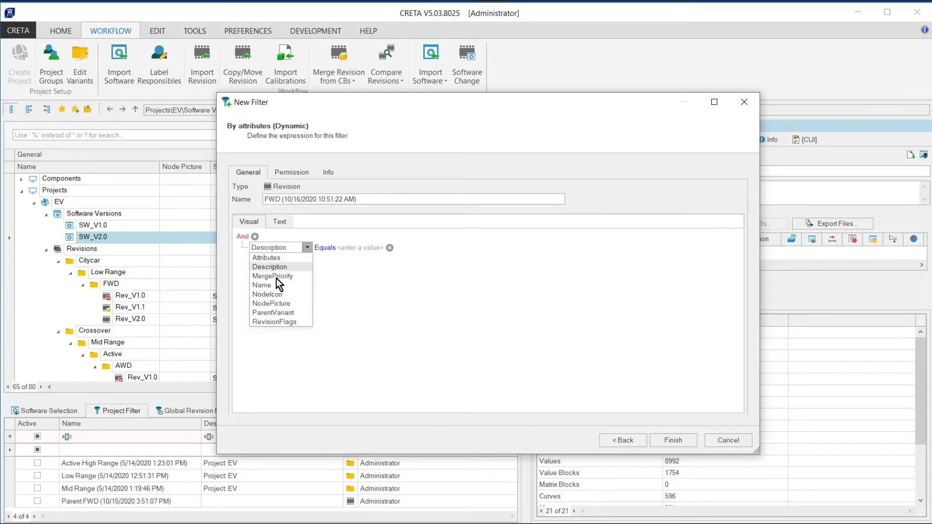
pyautogui.click(297, 312)
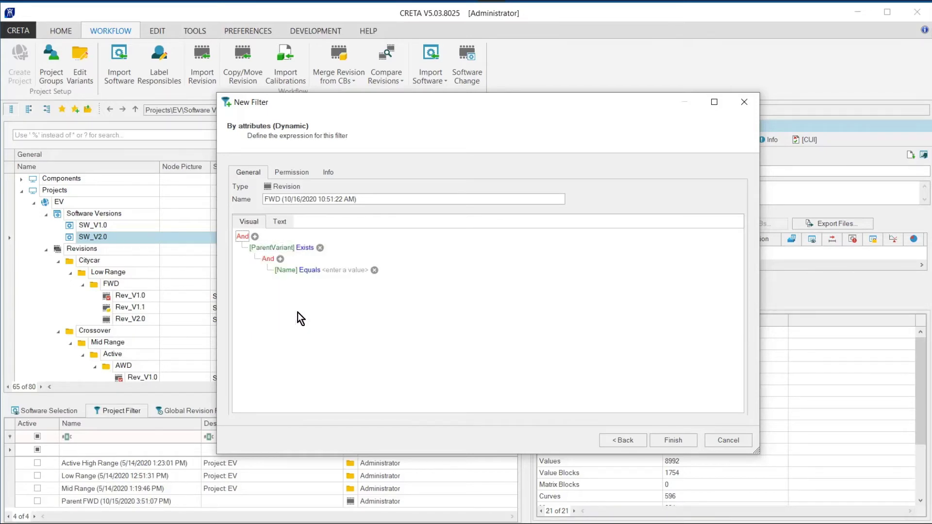
pyautogui.click(336, 271)
pyautogui.write('FWD')
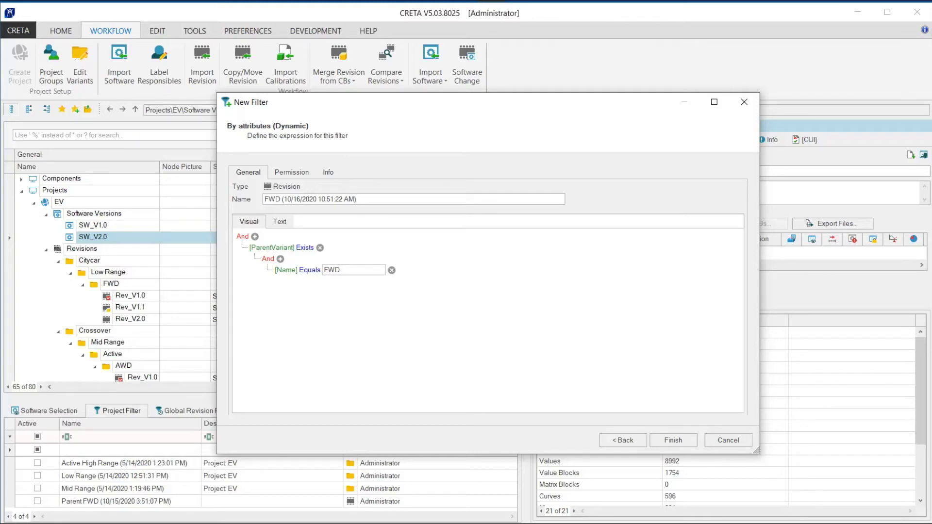
pyautogui.press('Return')
# Step: Finish the FWD filter so it is saved and active
pyautogui.click(669, 445)
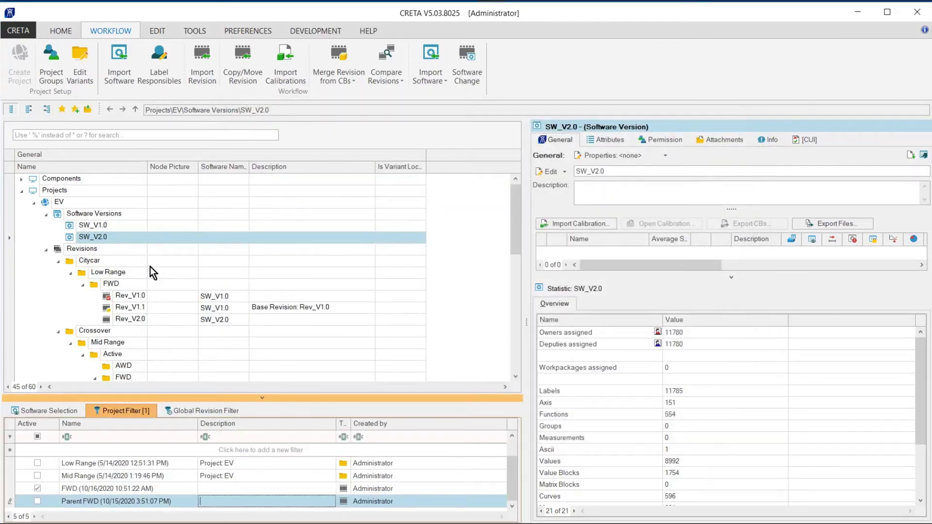
pyautogui.scroll(-2, 149, 267)
pyautogui.scroll(-1, 149, 267)
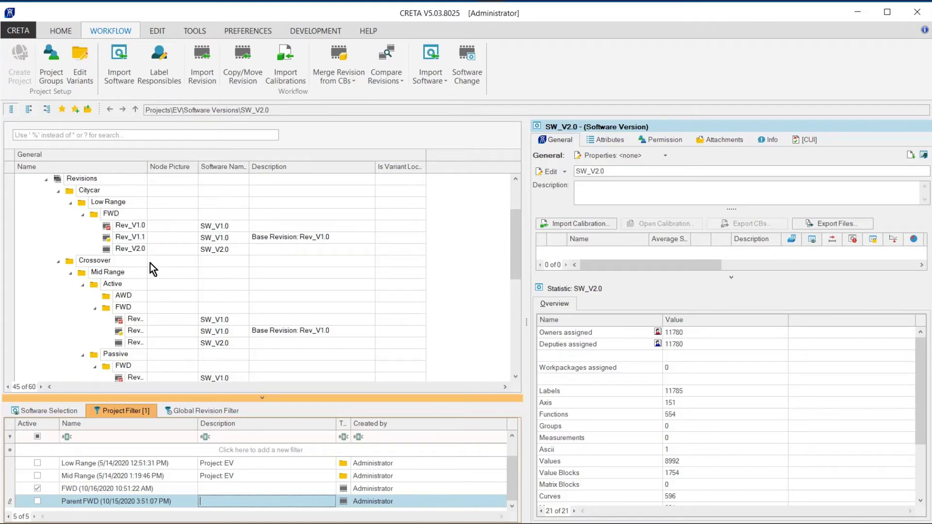
pyautogui.scroll(-2, 150, 263)
pyautogui.scroll(-2, 181, 272)
pyautogui.scroll(-2, 181, 271)
pyautogui.scroll(-2, 247, 289)
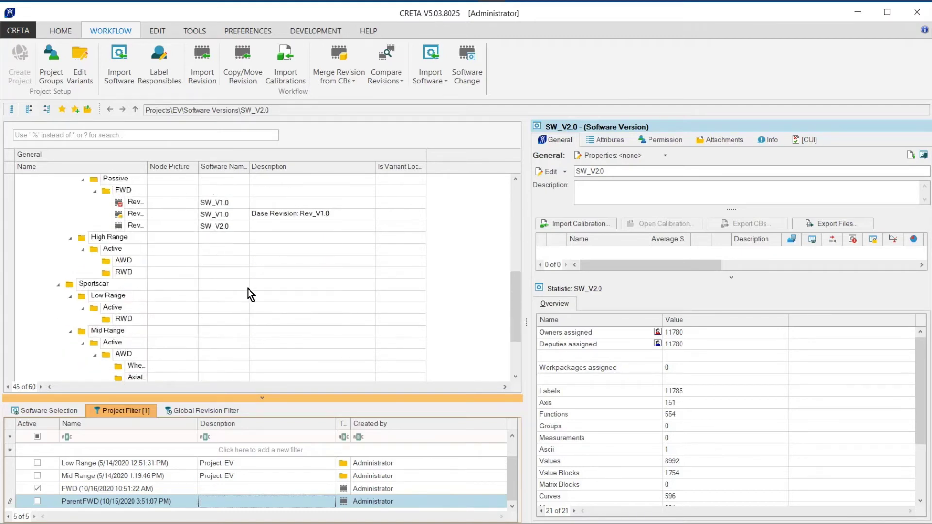
pyautogui.scroll(-2, 248, 288)
pyautogui.scroll(2, 213, 291)
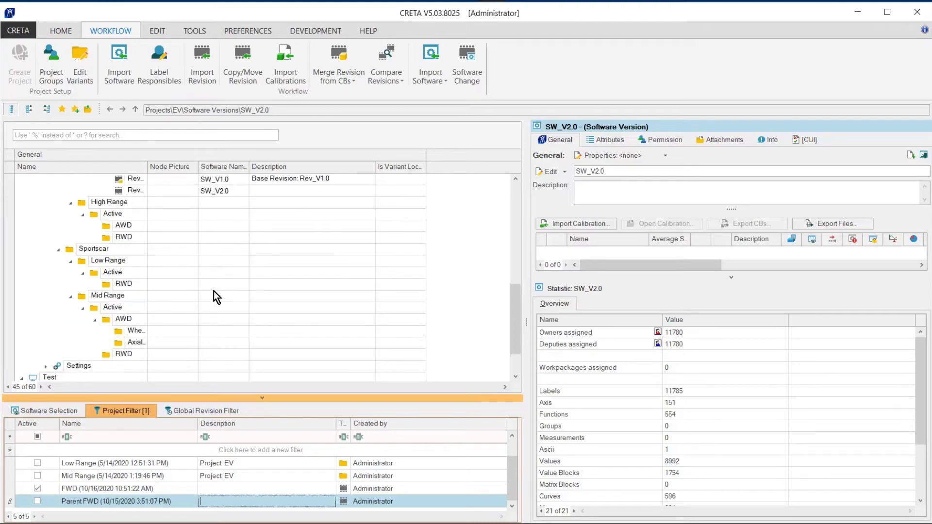
pyautogui.scroll(2, 214, 290)
pyautogui.scroll(2, 213, 291)
pyautogui.scroll(2, 213, 291)
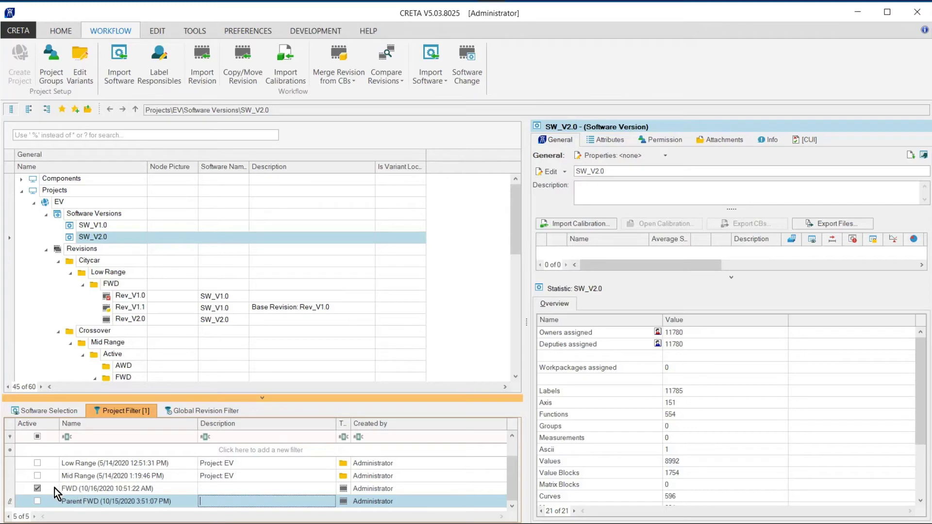
# Step: Activate the Low Range filter alongside FWD
pyautogui.click(38, 465)
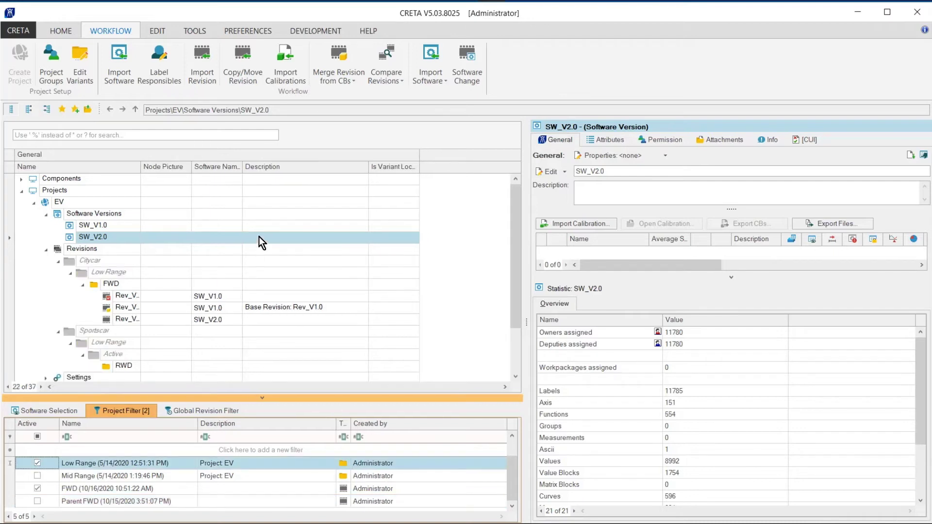
pyautogui.scroll(-2, 258, 237)
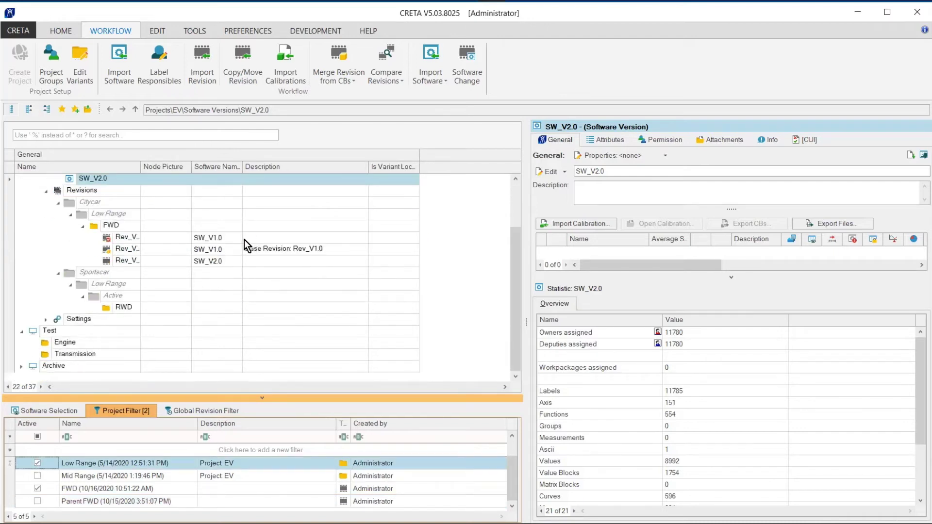
pyautogui.scroll(1, 244, 240)
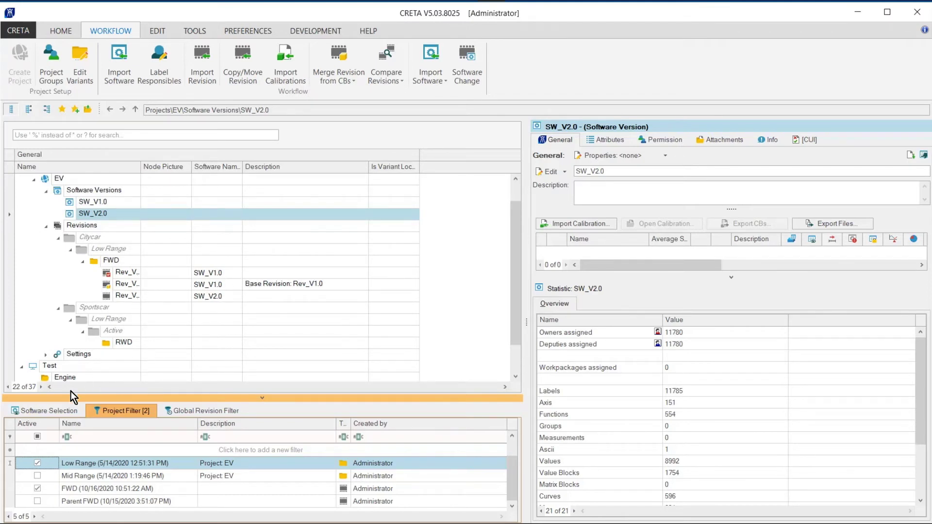
pyautogui.click(38, 412)
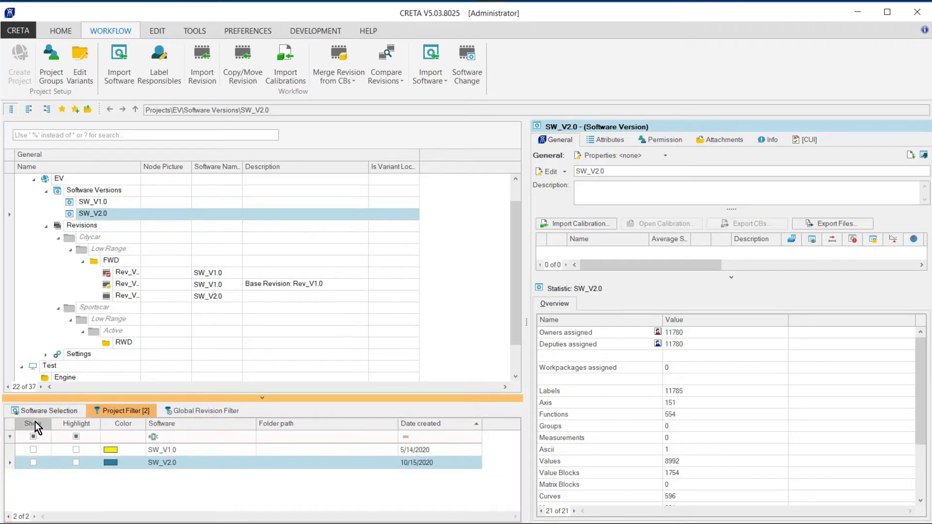
pyautogui.click(77, 450)
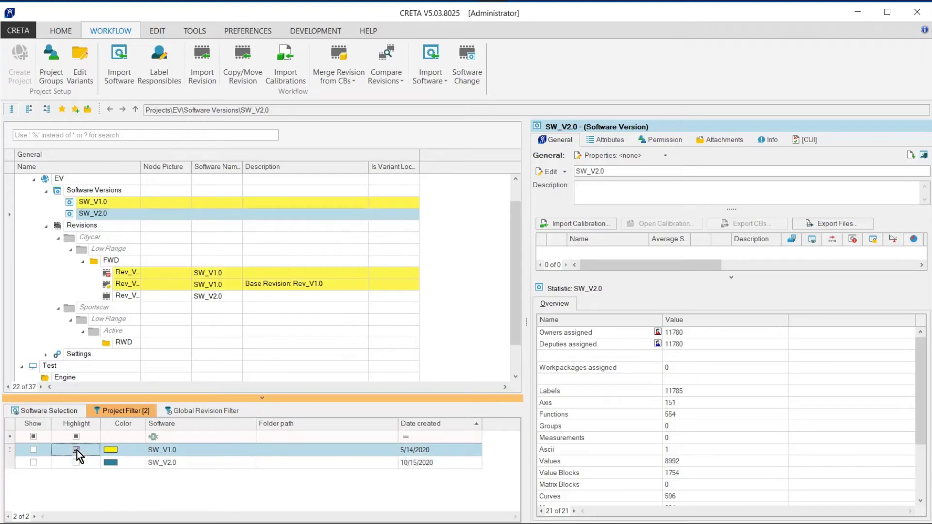
pyautogui.click(77, 450)
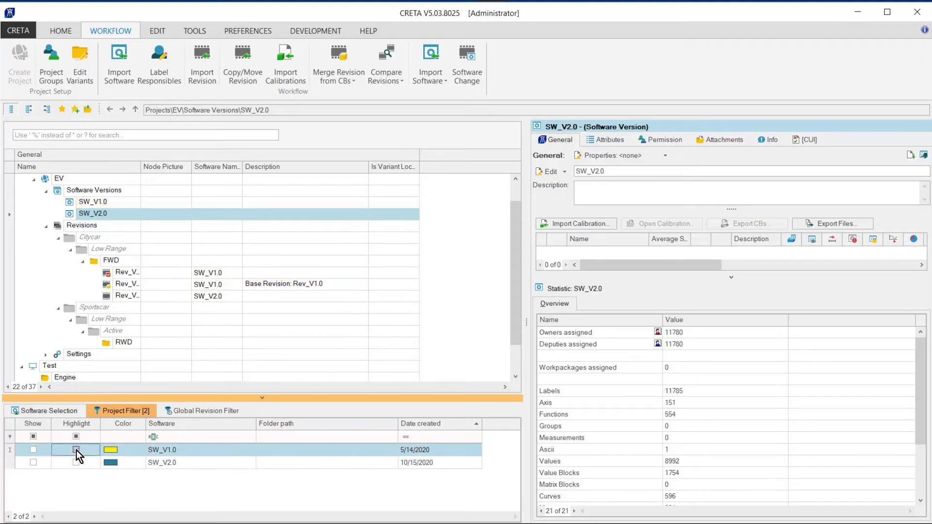
pyautogui.click(134, 411)
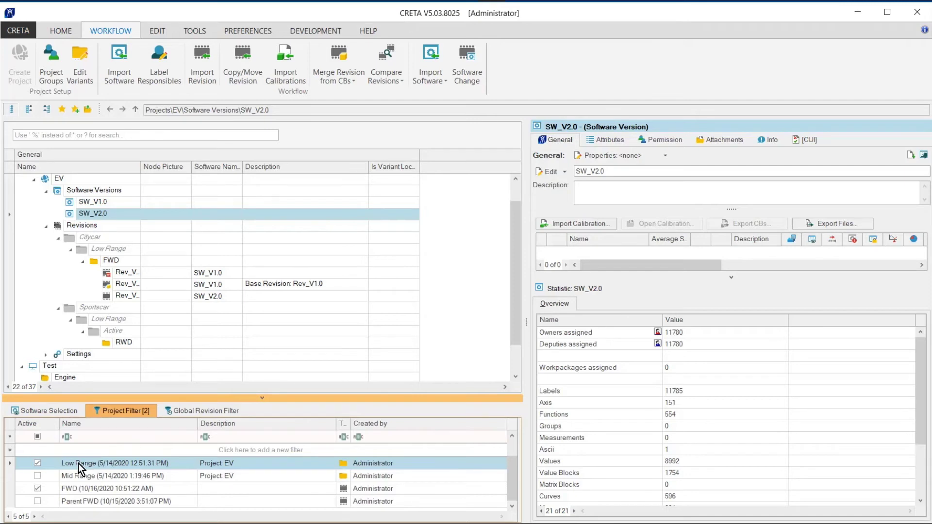
# Step: Deactivate the Low Range and FWD filters and expand all nodes under Revisions
pyautogui.click(36, 464)
pyautogui.click(38, 488)
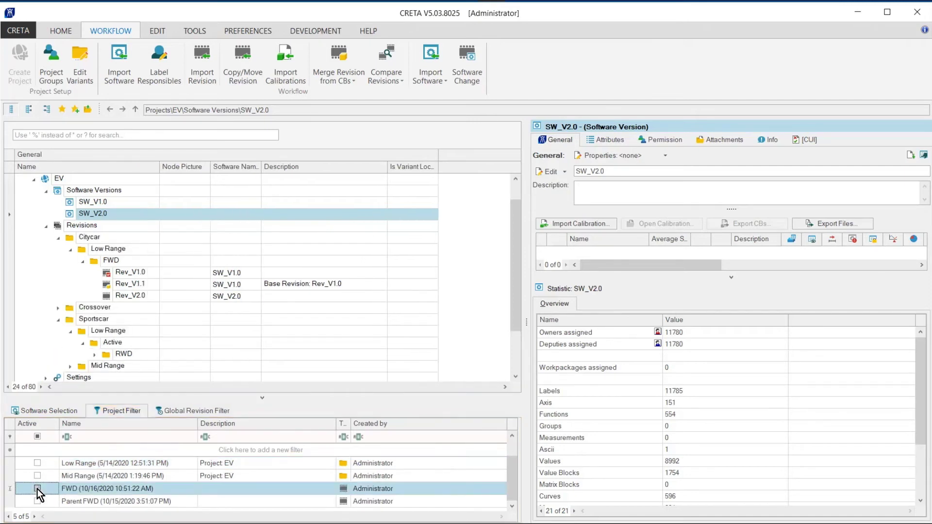
pyautogui.rightClick(125, 465)
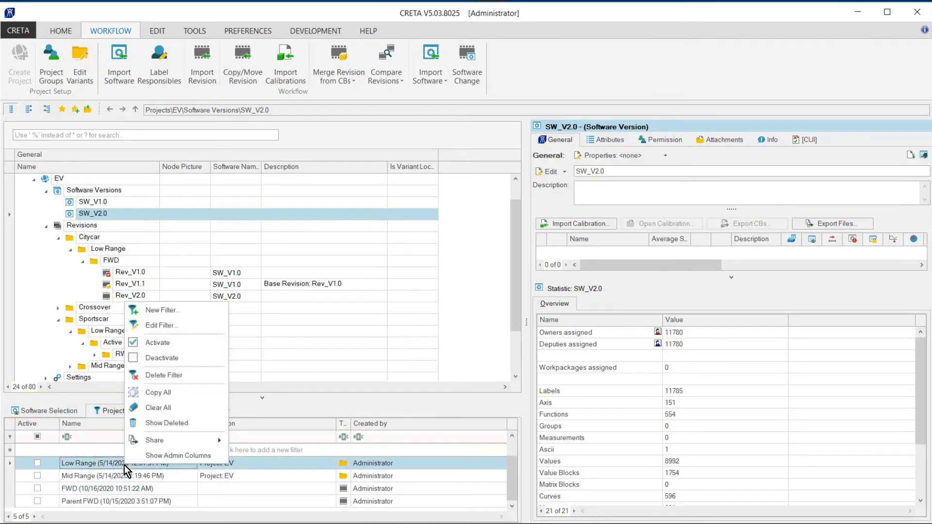
pyautogui.moveTo(176, 440)
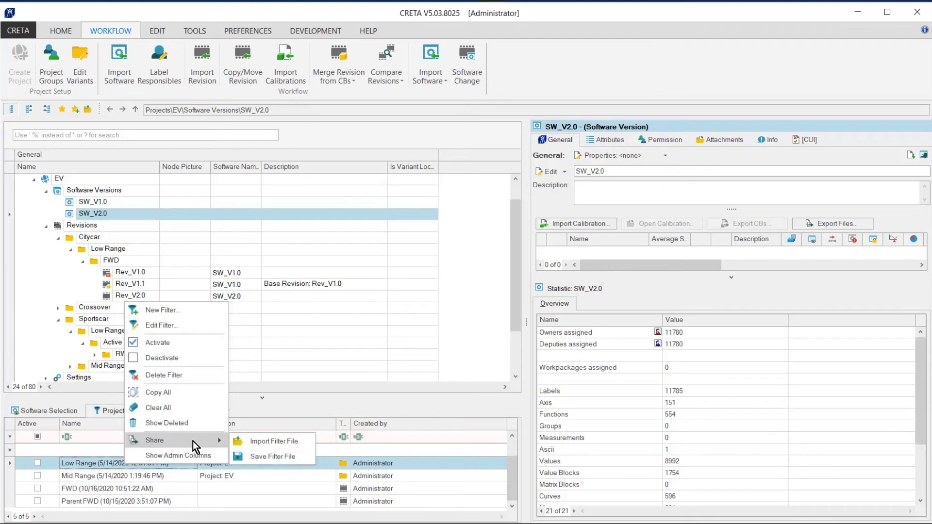
pyautogui.click(423, 409)
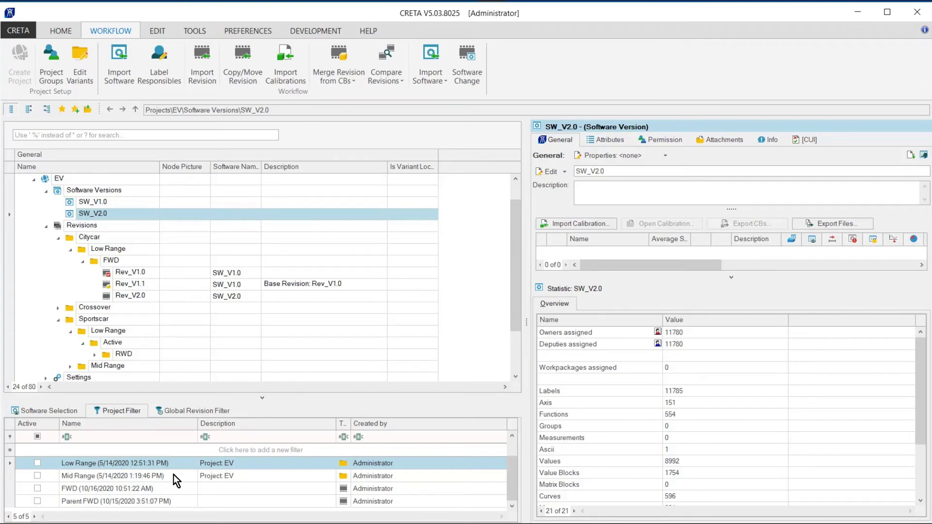
pyautogui.rightClick(86, 228)
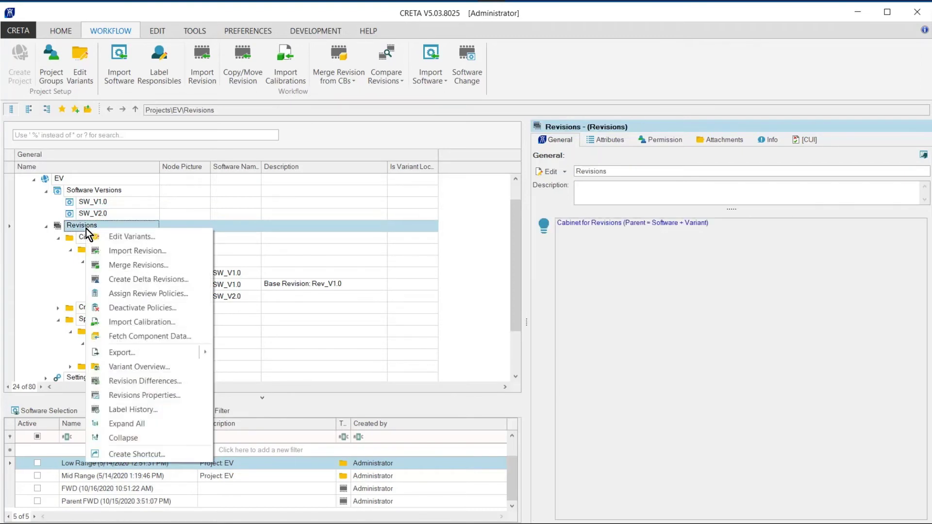
pyautogui.click(150, 425)
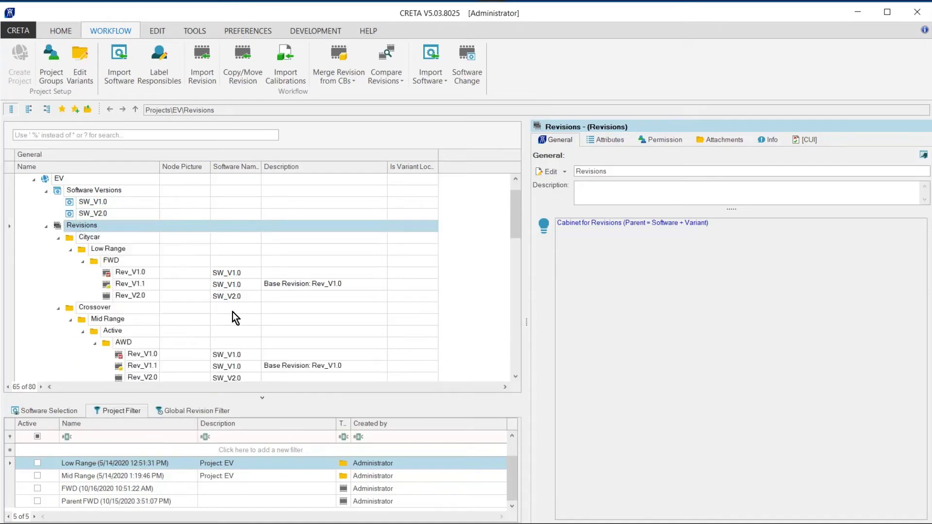
pyautogui.click(197, 411)
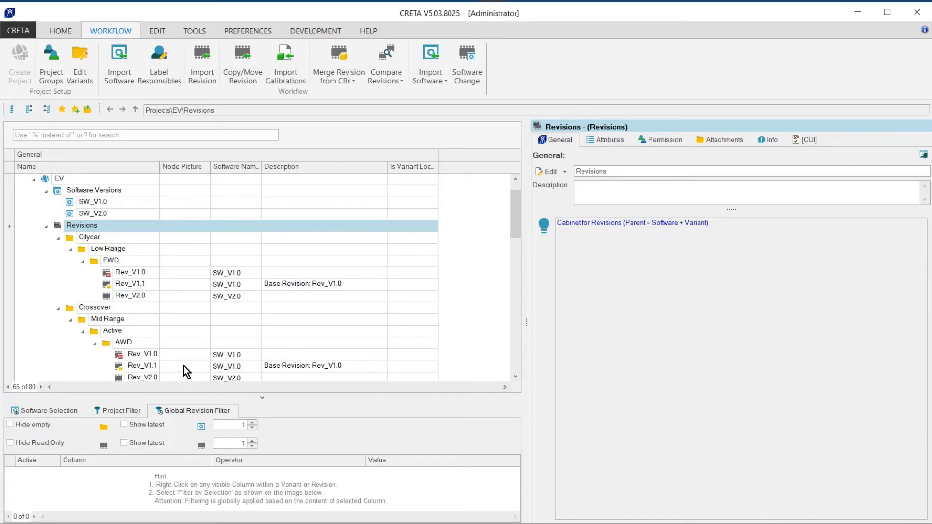
pyautogui.scroll(-3, 183, 302)
pyautogui.scroll(-3, 180, 303)
pyautogui.scroll(-3, 179, 303)
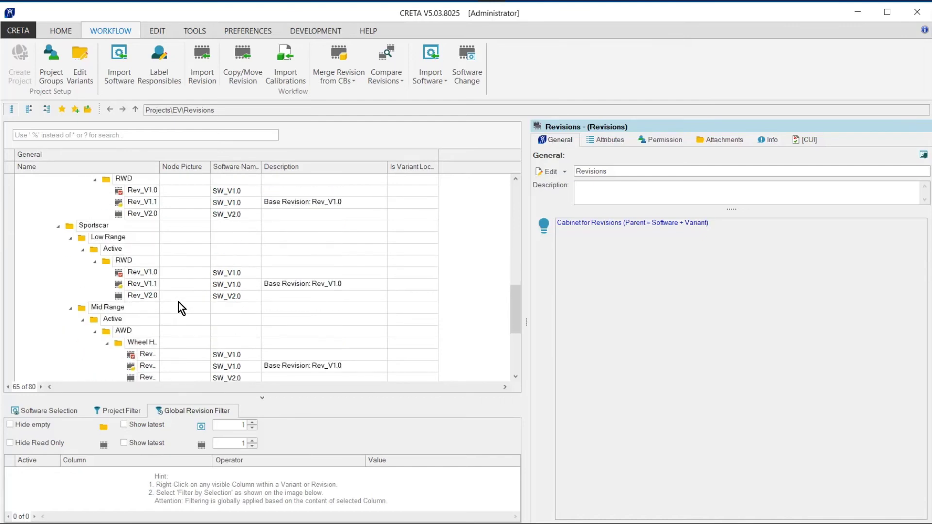
pyautogui.scroll(-3, 178, 303)
pyautogui.scroll(1, 178, 303)
pyautogui.scroll(2, 178, 303)
pyautogui.scroll(-3, 178, 302)
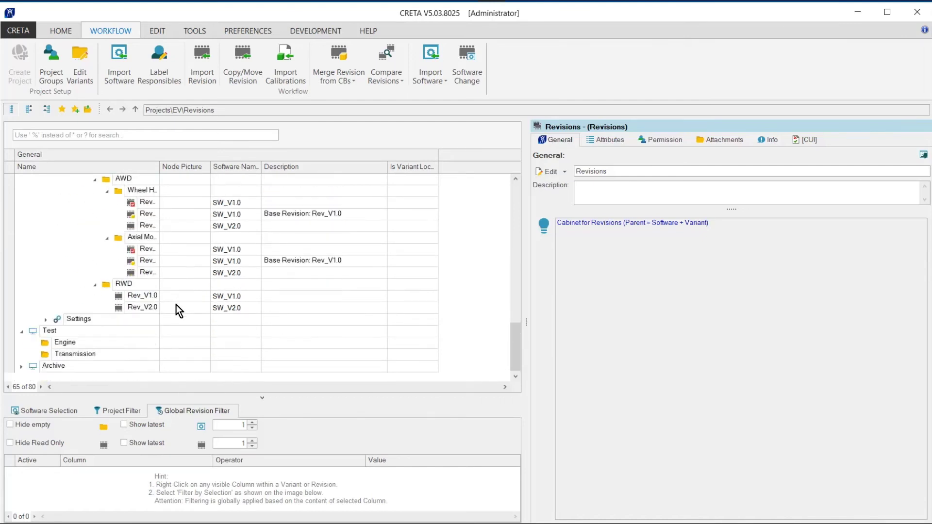
pyautogui.click(11, 425)
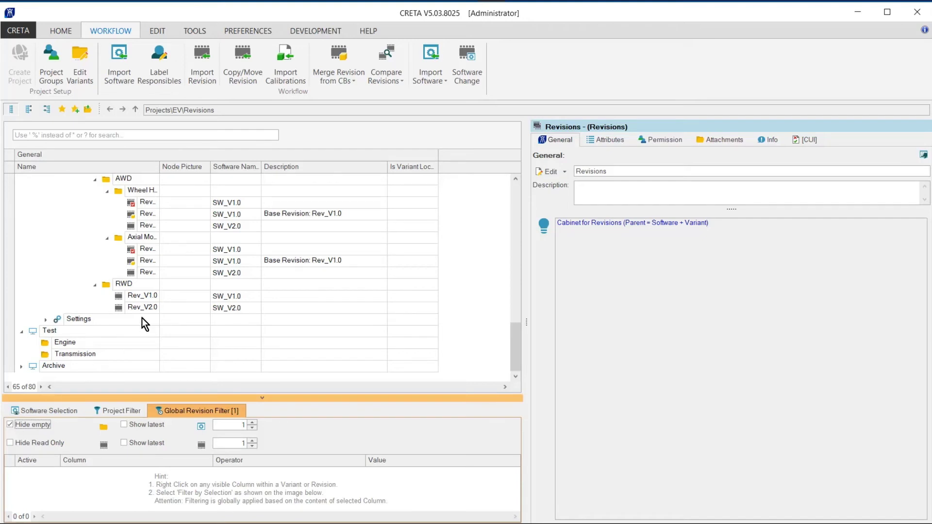
pyautogui.scroll(3, 142, 318)
pyautogui.scroll(2, 142, 318)
pyautogui.scroll(2, 142, 319)
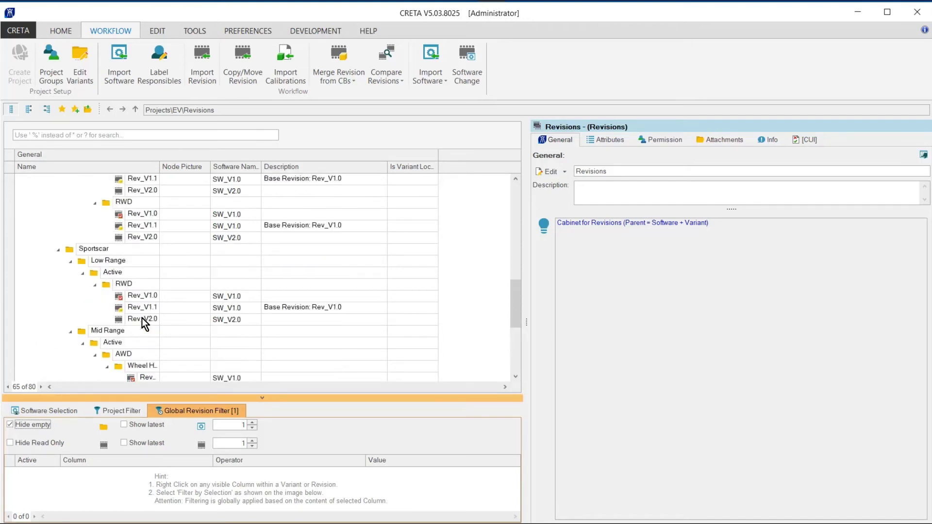
pyautogui.scroll(2, 142, 319)
pyautogui.scroll(2, 143, 318)
pyautogui.scroll(2, 142, 318)
pyautogui.scroll(2, 142, 319)
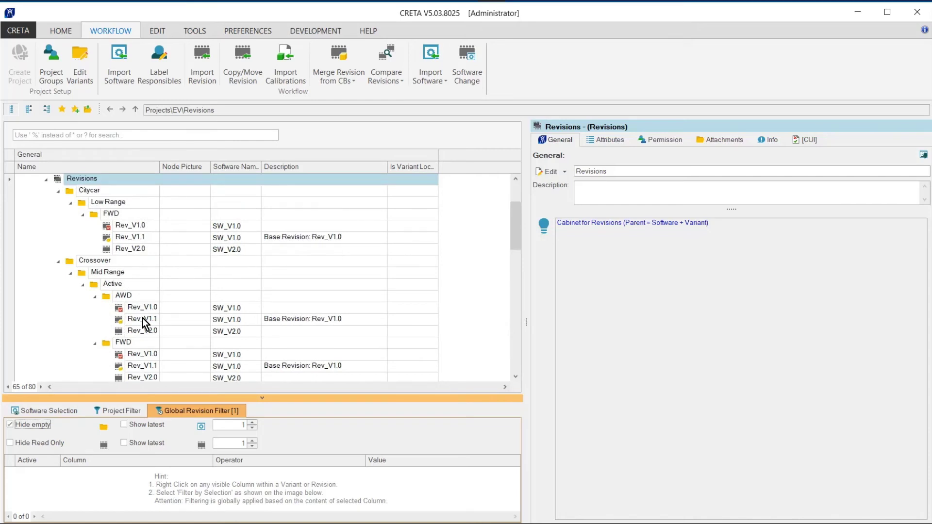
pyautogui.click(10, 426)
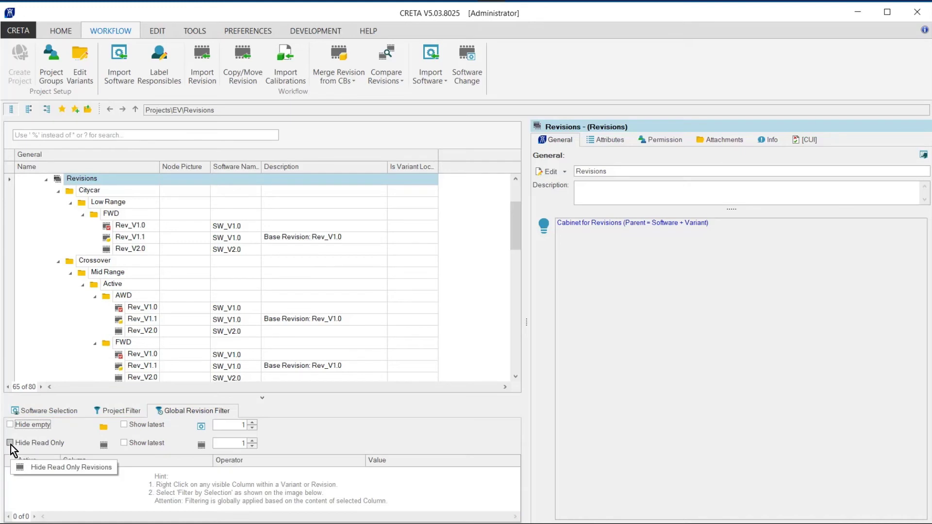
pyautogui.click(12, 446)
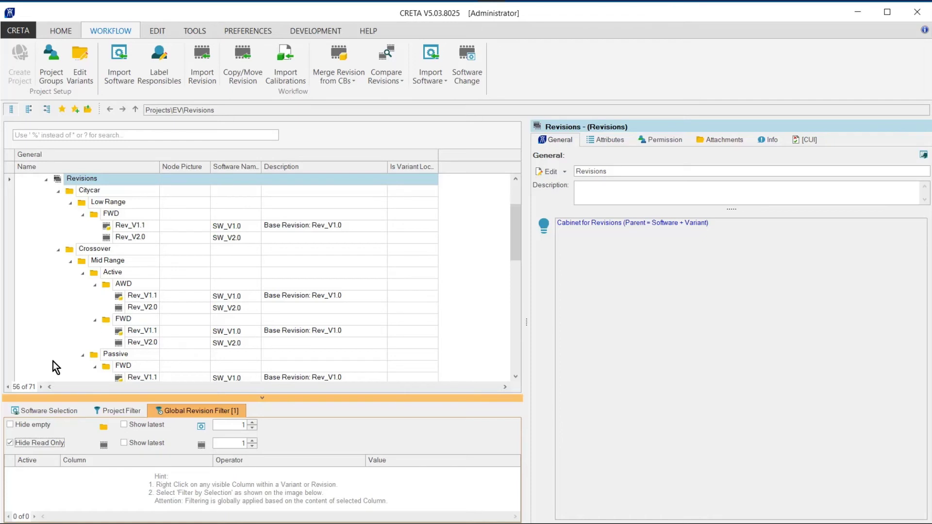
# Step: Restore read-only revisions, clear both Show latest filters, and open Citycar Low Range FWD's Rev_V2.0
pyautogui.click(10, 443)
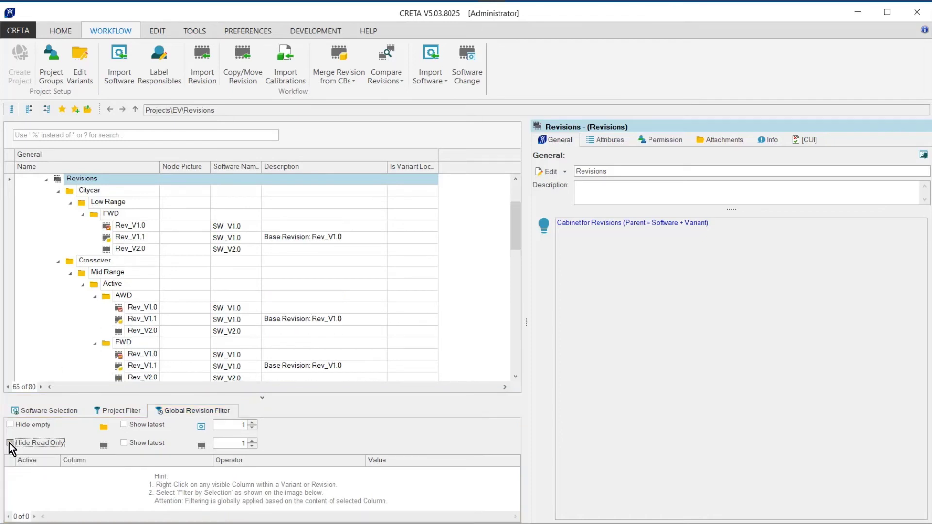
pyautogui.scroll(3, 251, 292)
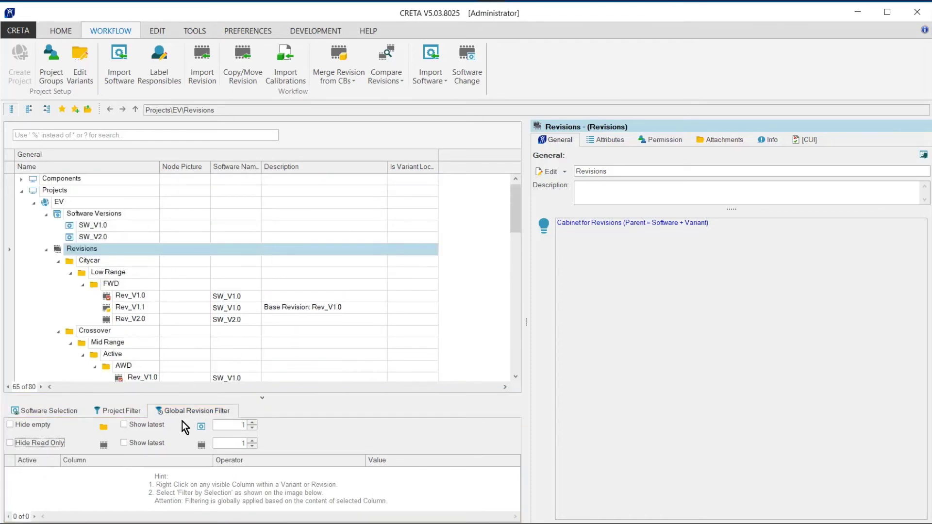
pyautogui.click(125, 425)
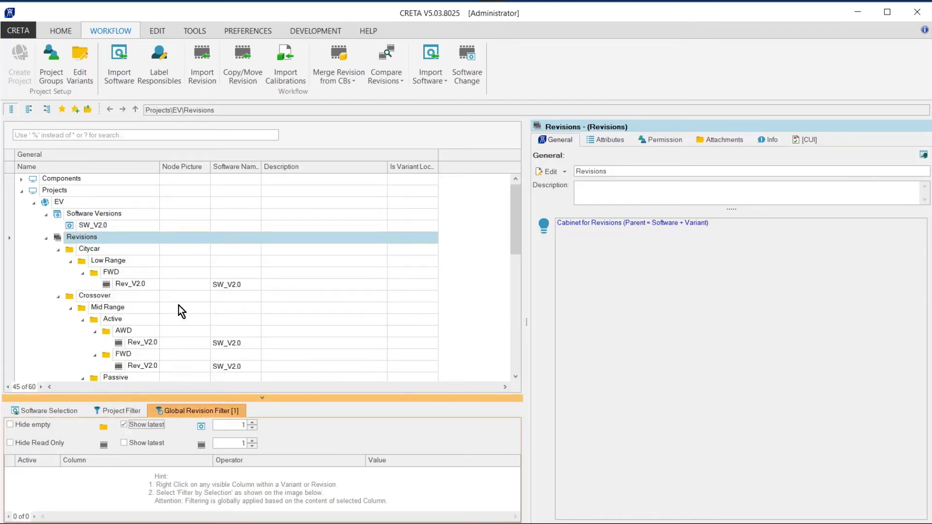
pyautogui.scroll(-3, 178, 305)
pyautogui.scroll(2, 178, 306)
pyautogui.click(124, 426)
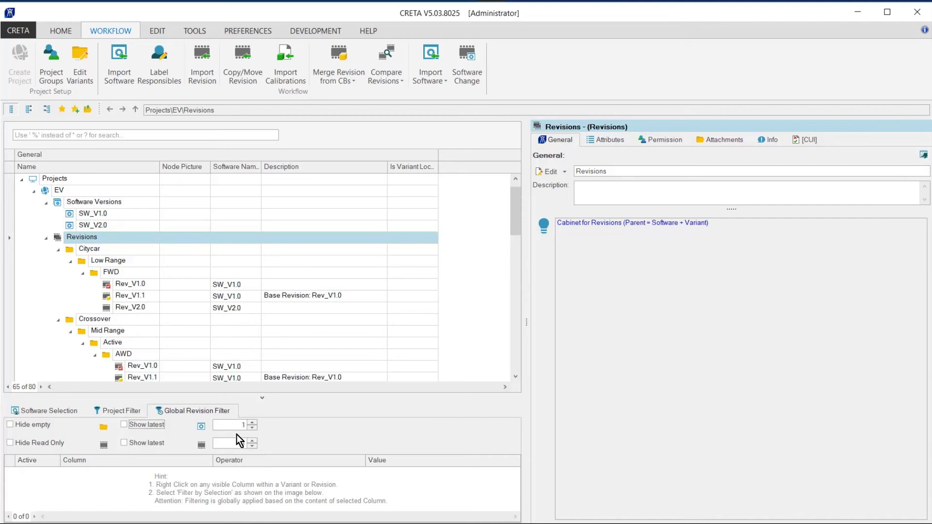
pyautogui.click(123, 444)
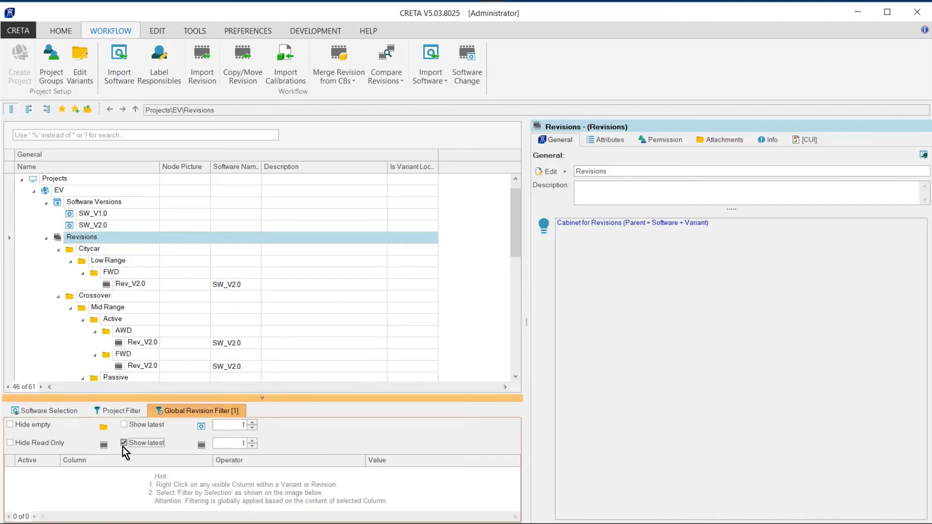
pyautogui.scroll(-5, 228, 312)
pyautogui.scroll(-3, 227, 311)
pyautogui.scroll(5, 228, 312)
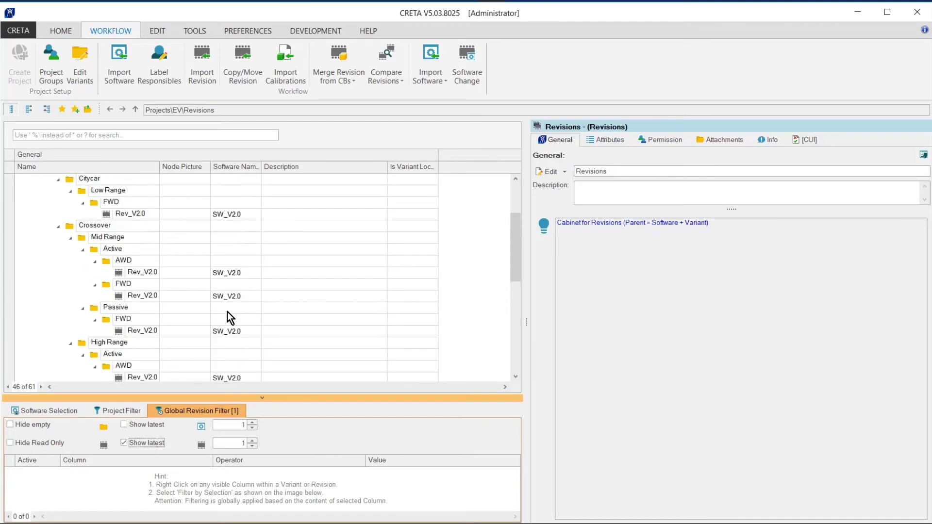
pyautogui.scroll(3, 227, 311)
pyautogui.scroll(2, 227, 313)
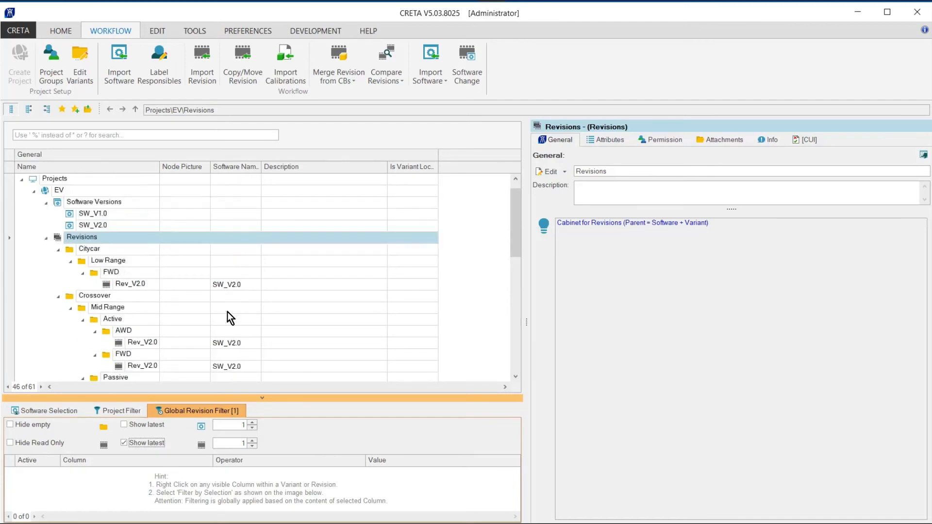
pyautogui.click(123, 442)
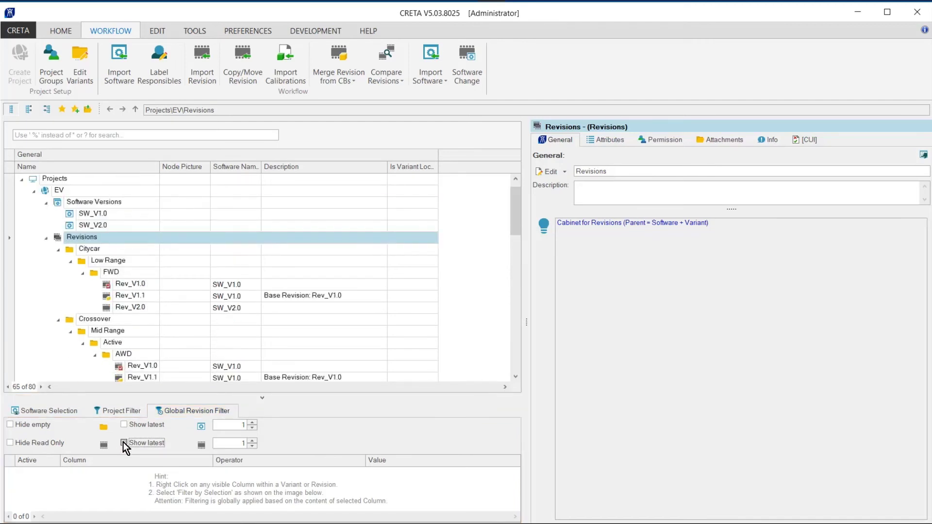
pyautogui.click(127, 310)
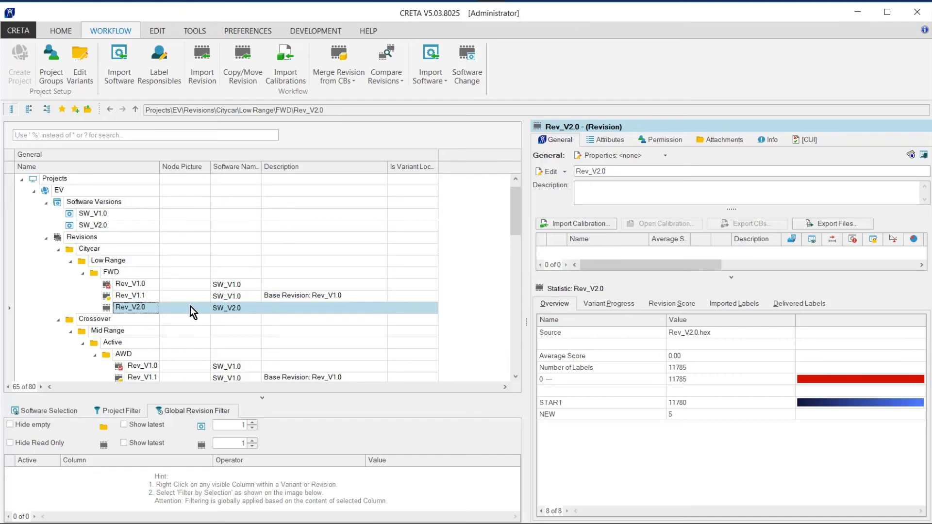
# Step: Give Rev_V2.0 the 'Default ok' green check picture in its Format settings
pyautogui.click(567, 169)
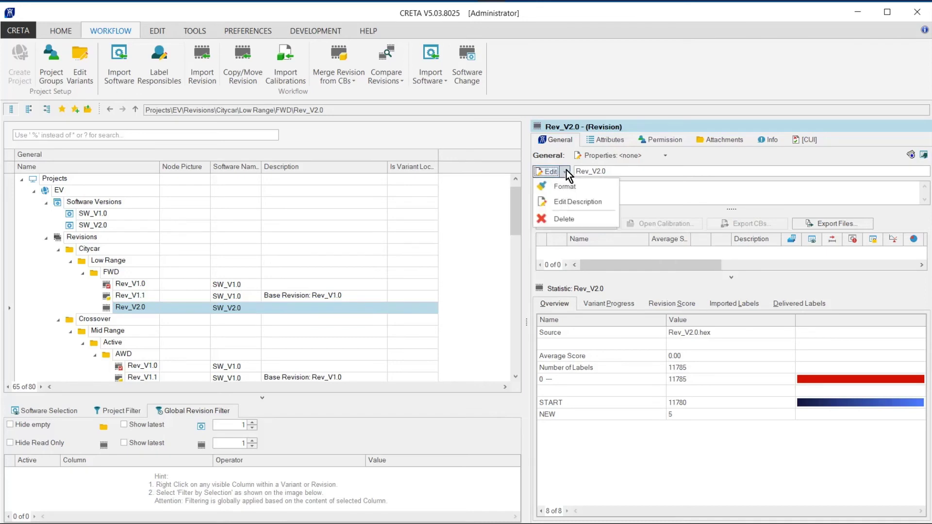
pyautogui.click(565, 185)
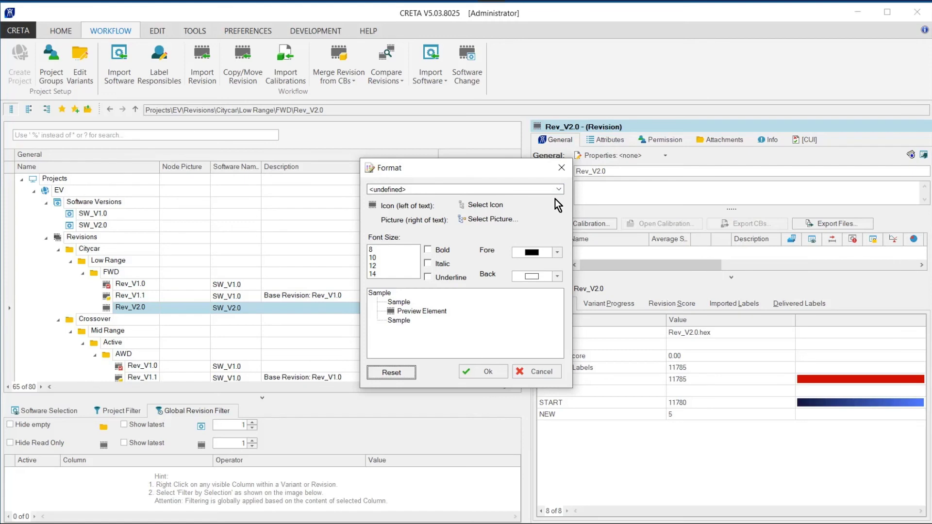
pyautogui.click(494, 219)
pyautogui.scroll(-3, 463, 263)
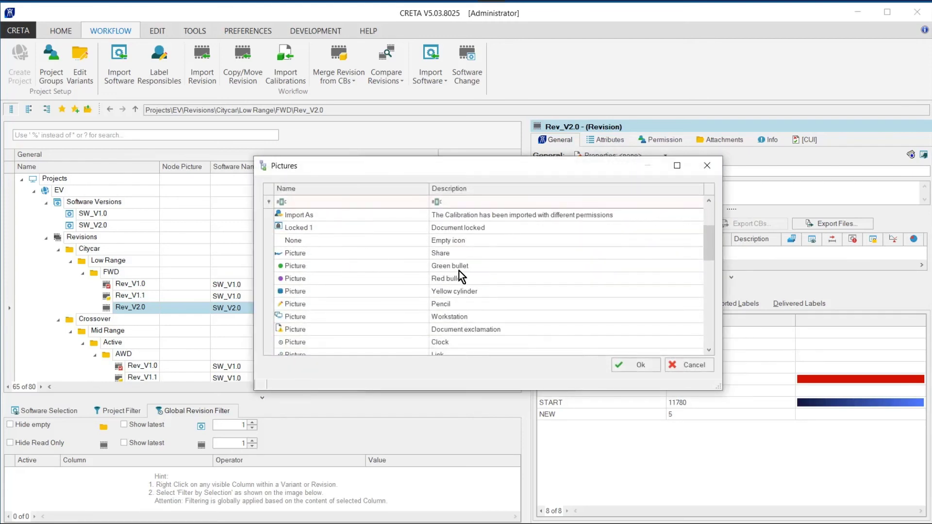
pyautogui.scroll(-3, 459, 270)
pyautogui.scroll(-3, 458, 271)
pyautogui.scroll(-3, 458, 271)
pyautogui.scroll(-3, 458, 270)
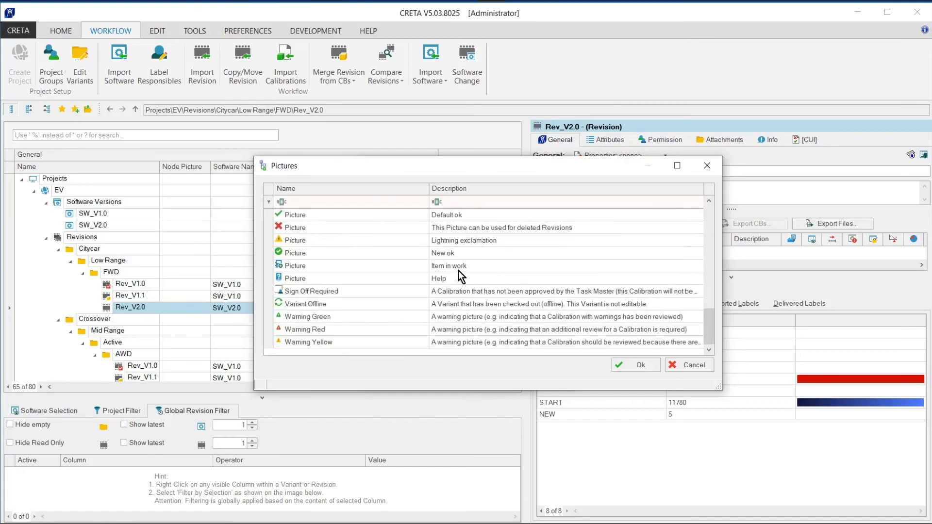
pyautogui.click(299, 241)
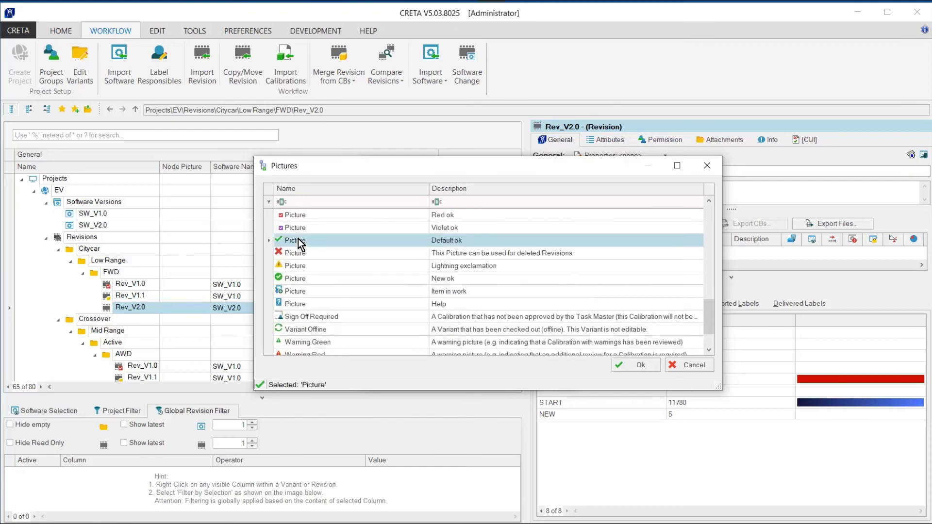
pyautogui.click(633, 364)
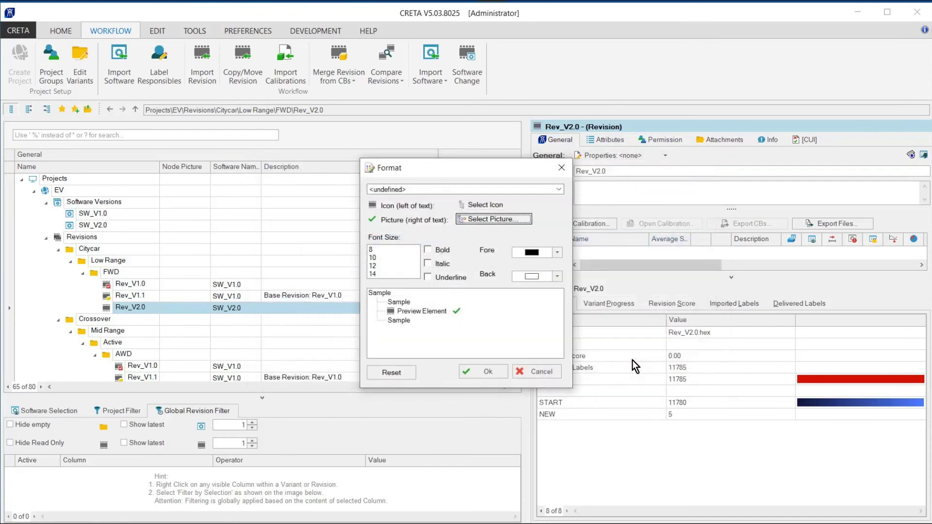
pyautogui.click(482, 374)
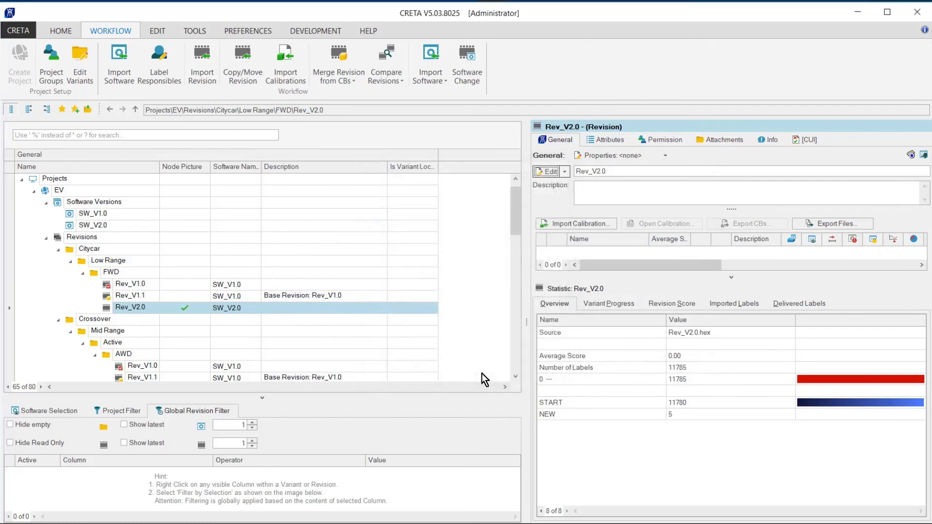
# Step: Filter revisions by Rev_V2.0's green-check node picture, leaving 37 of 52 nodes, and bring up the NodePicture filter's options
pyautogui.rightClick(190, 310)
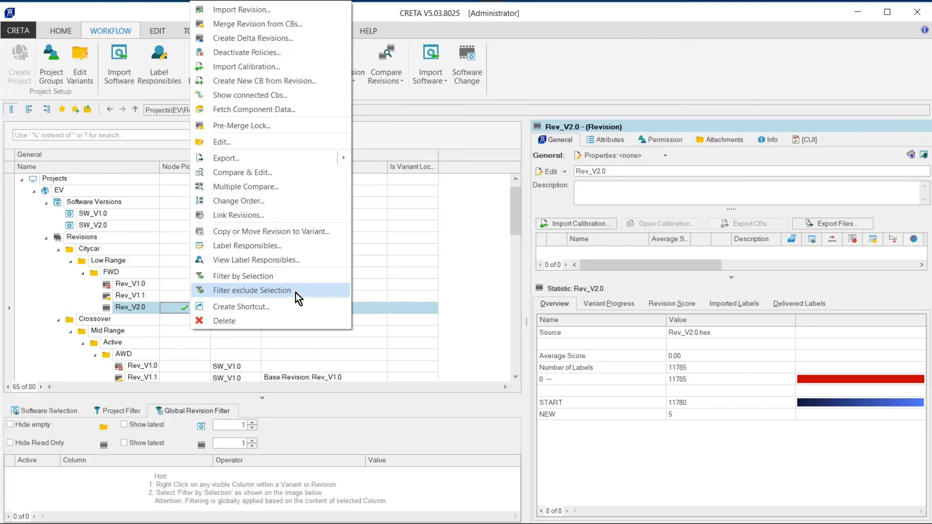
pyautogui.click(268, 278)
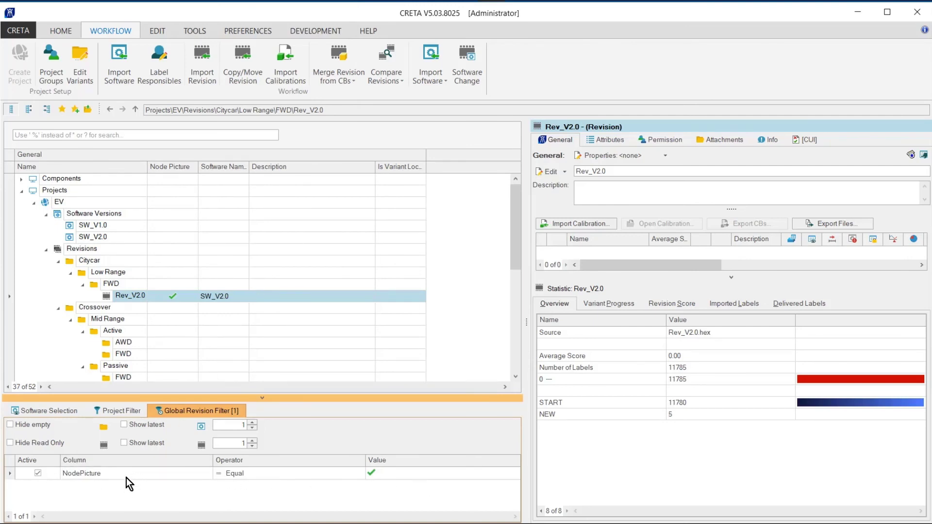
pyautogui.rightClick(80, 474)
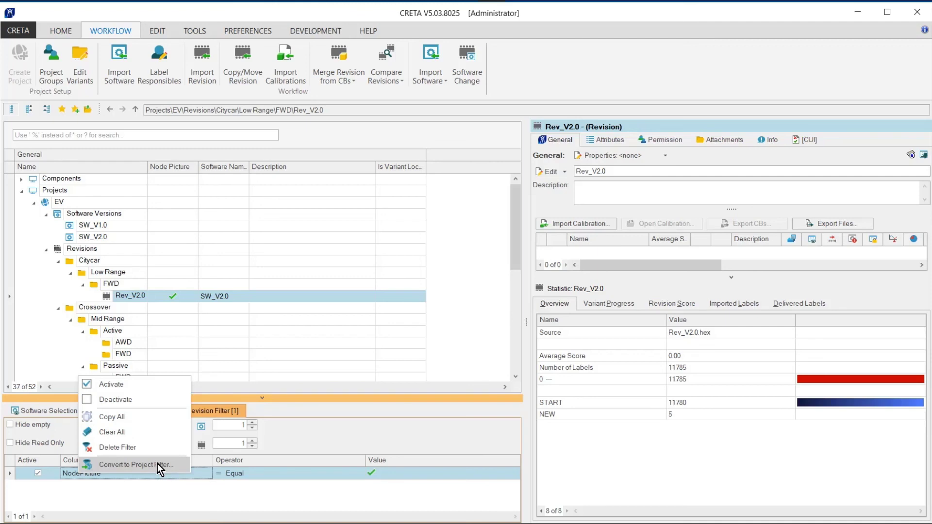
# Step: Convert the NodePicture green-check filter to a project filter and finish the Edit Filter dialog
pyautogui.click(158, 464)
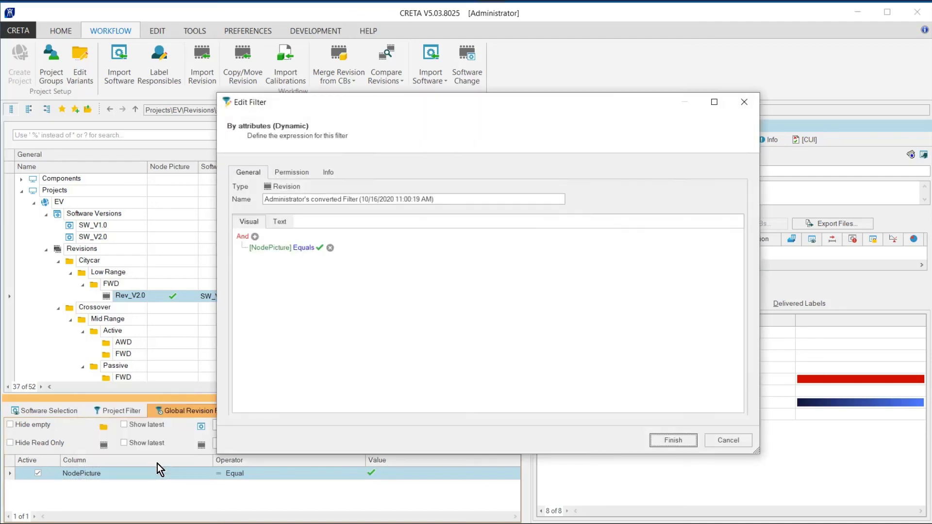
pyautogui.click(674, 441)
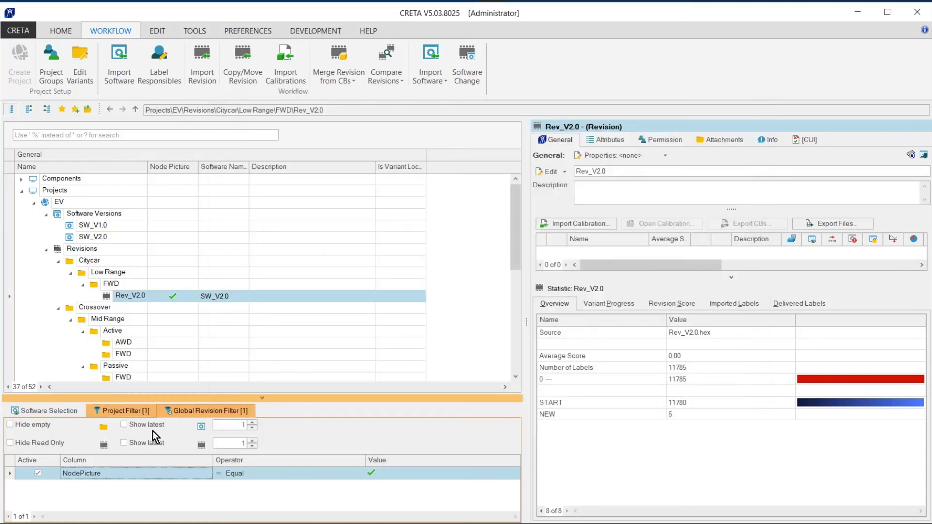